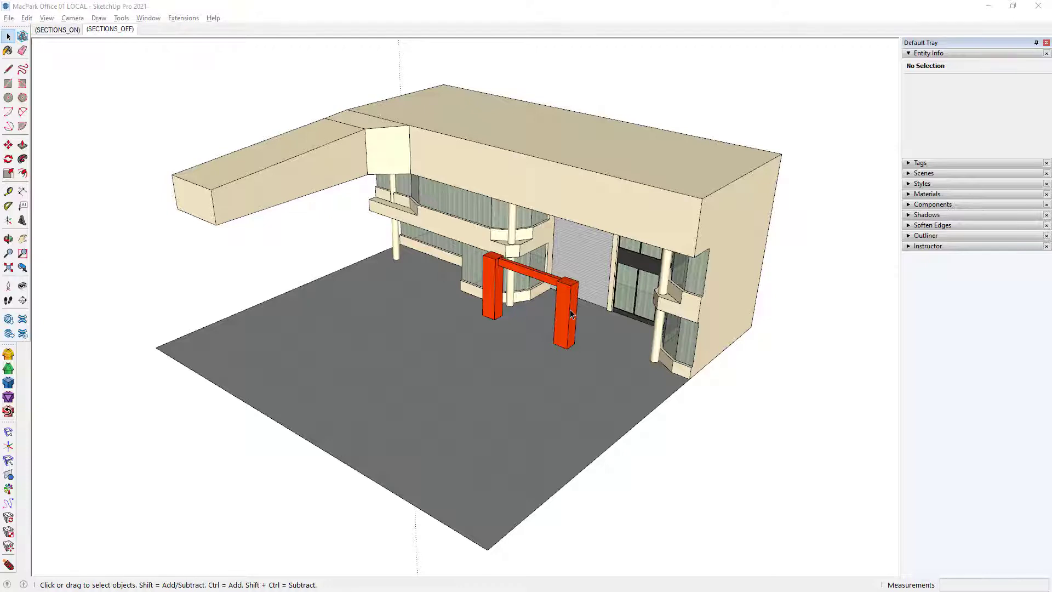
Step: Draw a rectangle on the ground beside the building and push/pull it up into a box
click(743, 398)
key(r)
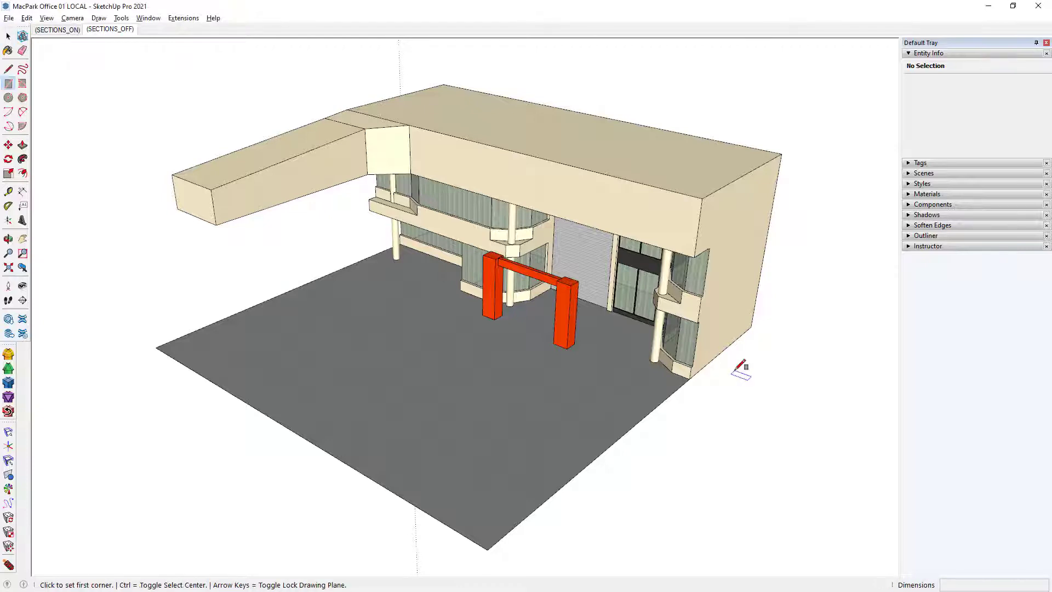
click(748, 372)
click(783, 436)
key(p)
click(767, 416)
click(767, 335)
key(space)
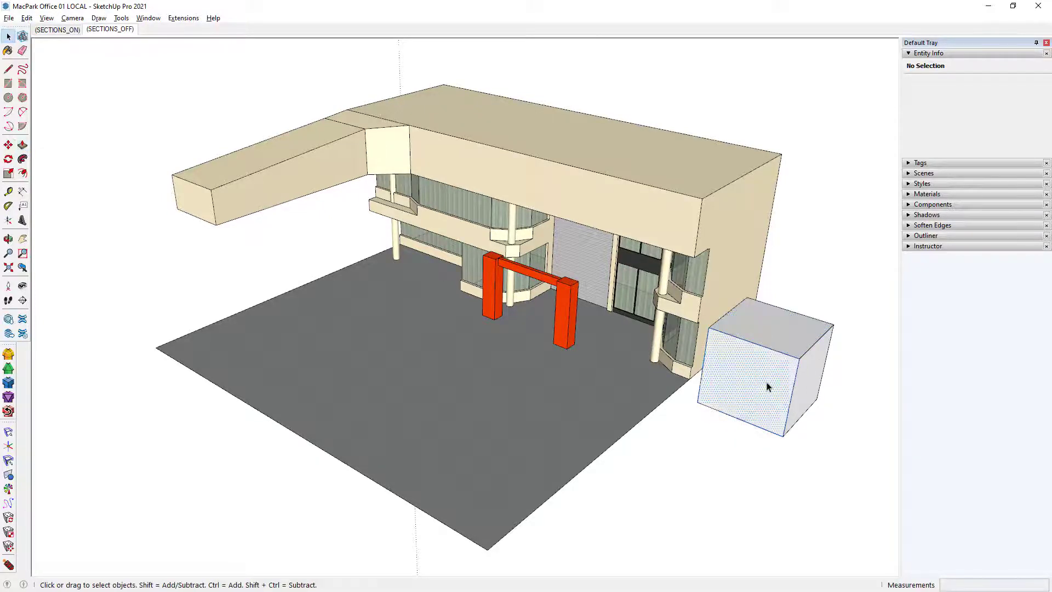
Step: Make the box a group and move it onto the ground in front of the building
triple_click(767, 382)
right_click(767, 382)
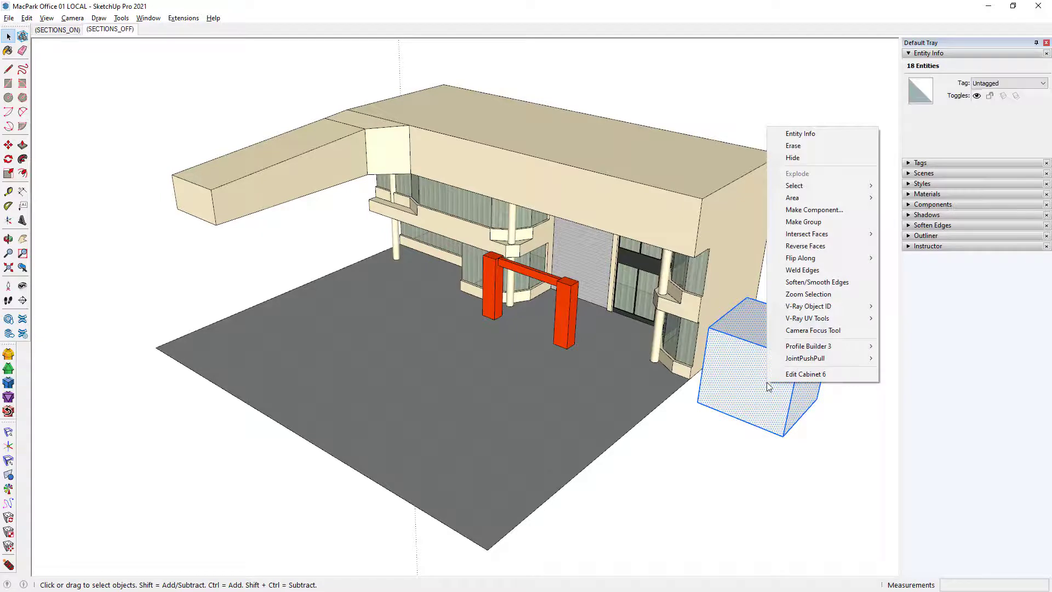
click(839, 222)
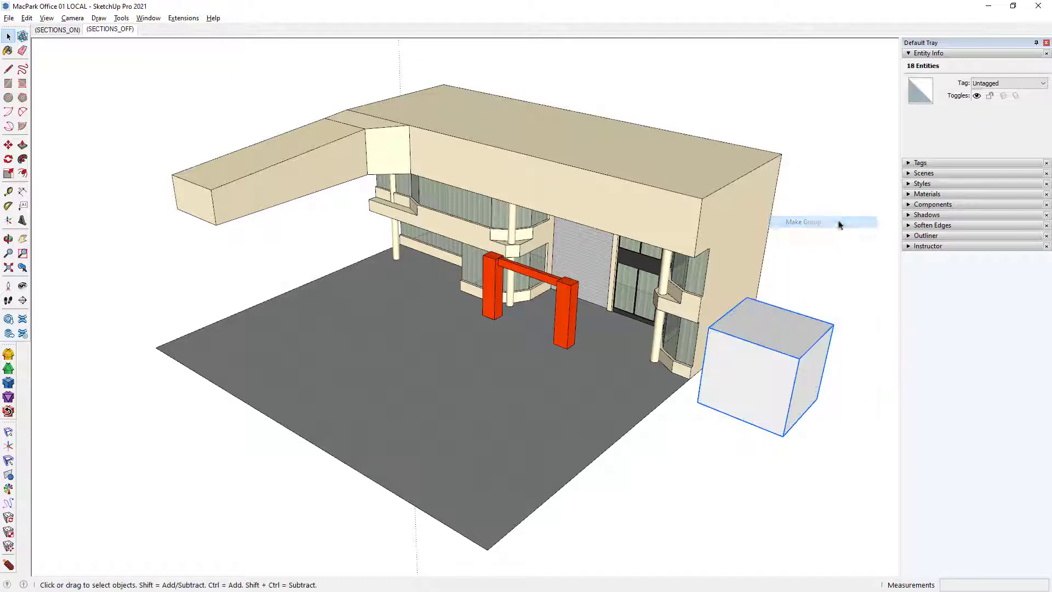
key(m)
click(770, 392)
click(455, 393)
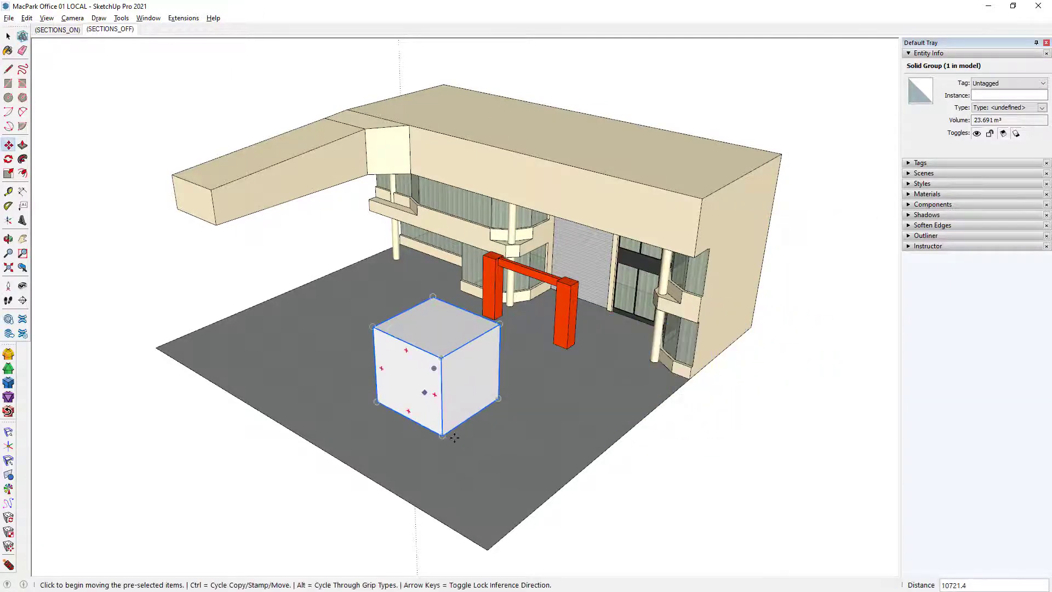
key(space)
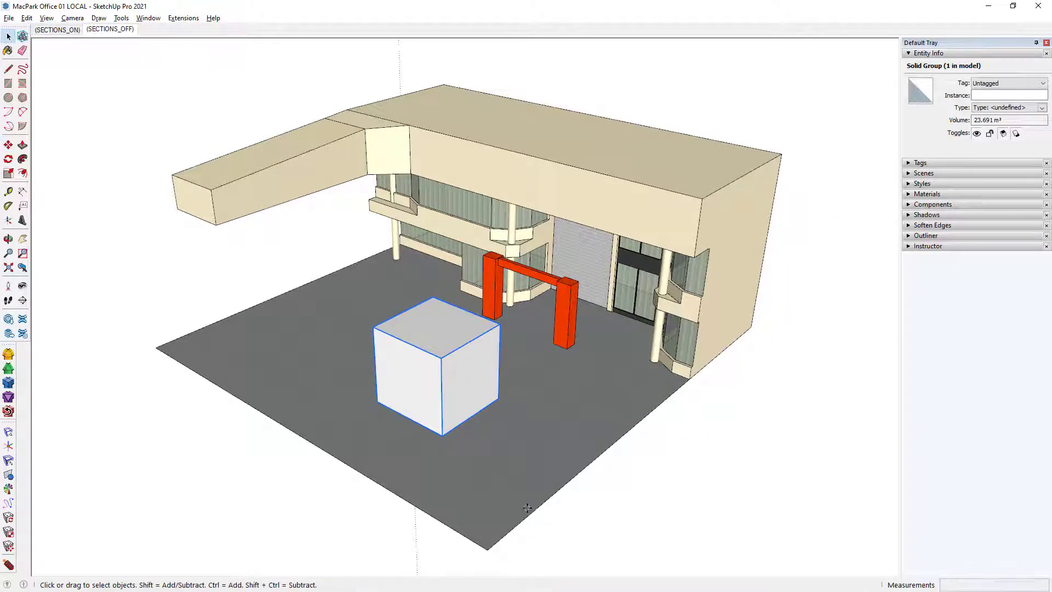
double_click(468, 376)
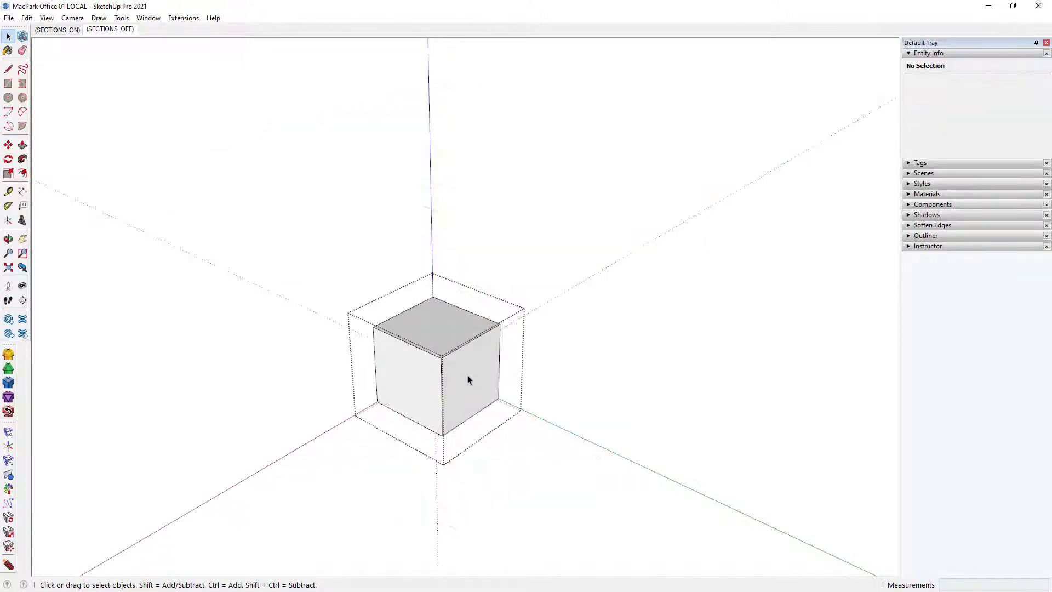
click(595, 418)
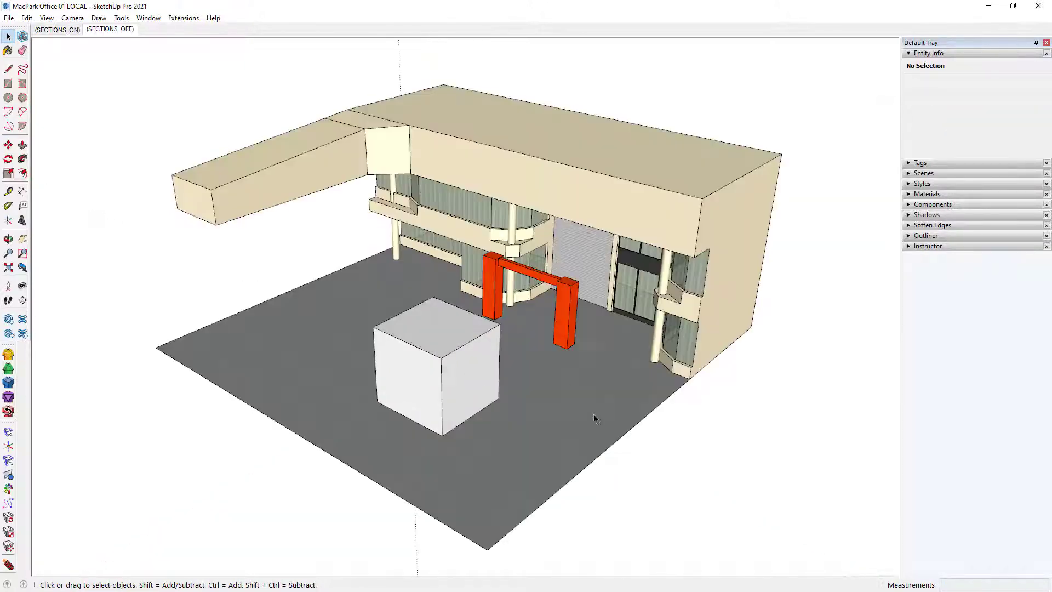
Step: Delete the box group, then select the red gate frame
right_click(489, 358)
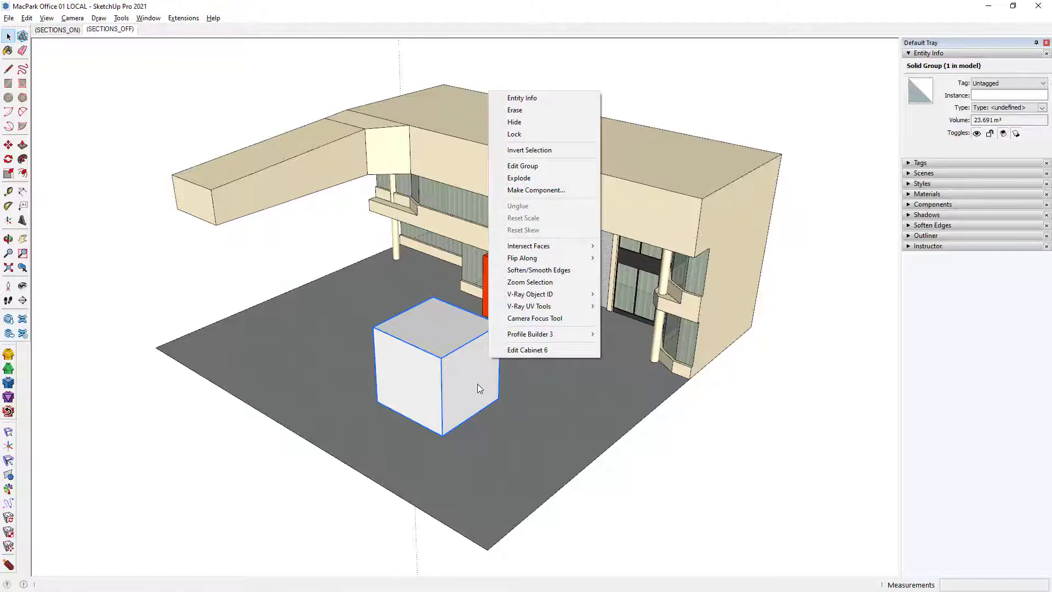
key(Escape)
key(Delete)
click(494, 265)
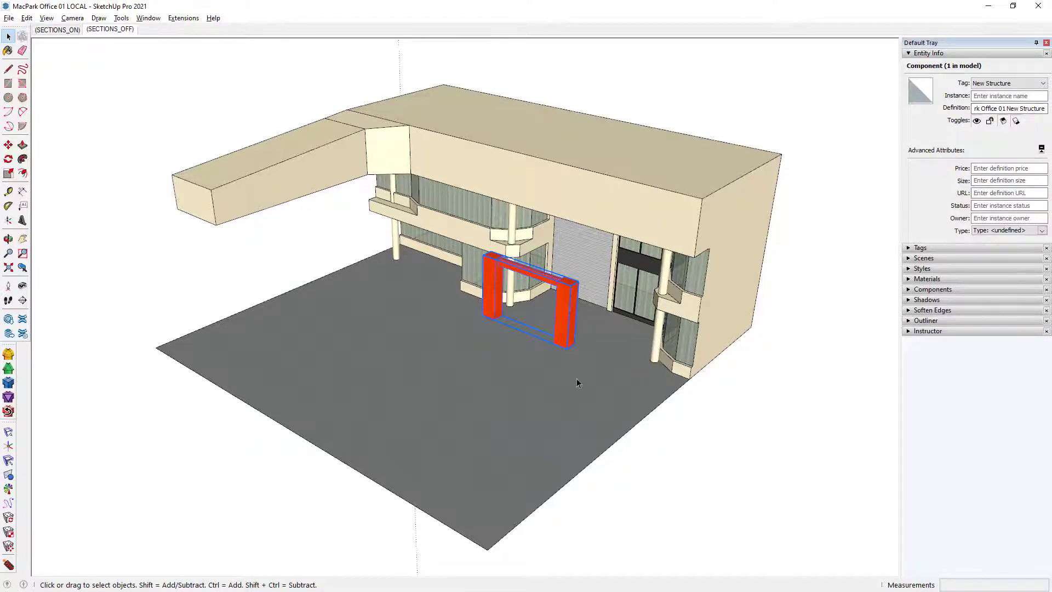
Step: Copy the red gate frame forward and array it with 7x into a row
key(m)
key(ctrl)
click(570, 346)
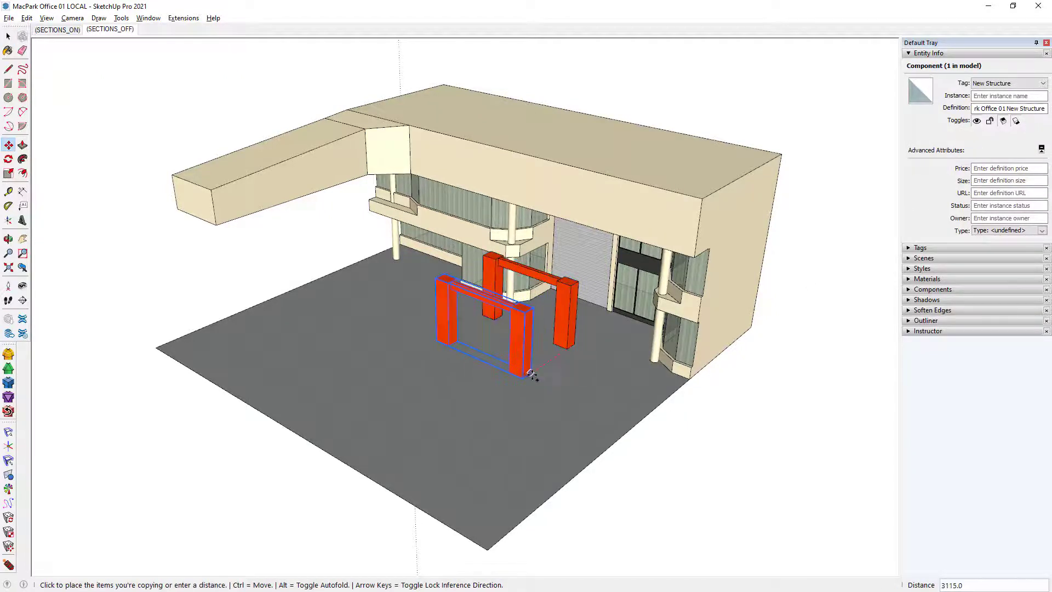
click(531, 375)
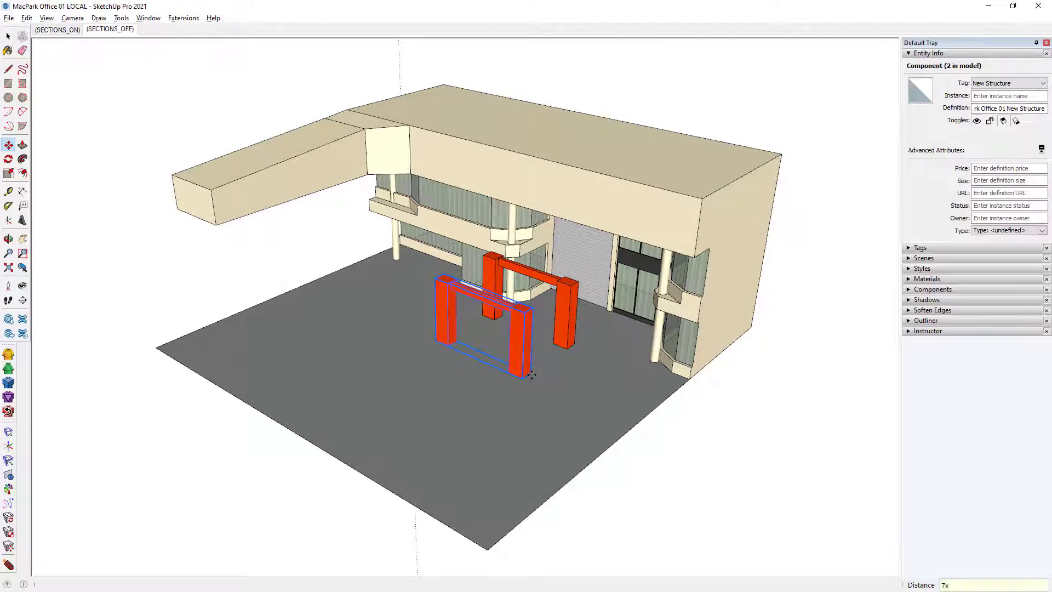
text(7x)
key(Return)
key(space)
Step: Inside the frame component, push/pull one column's top face up to a new height
double_click(565, 332)
key(p)
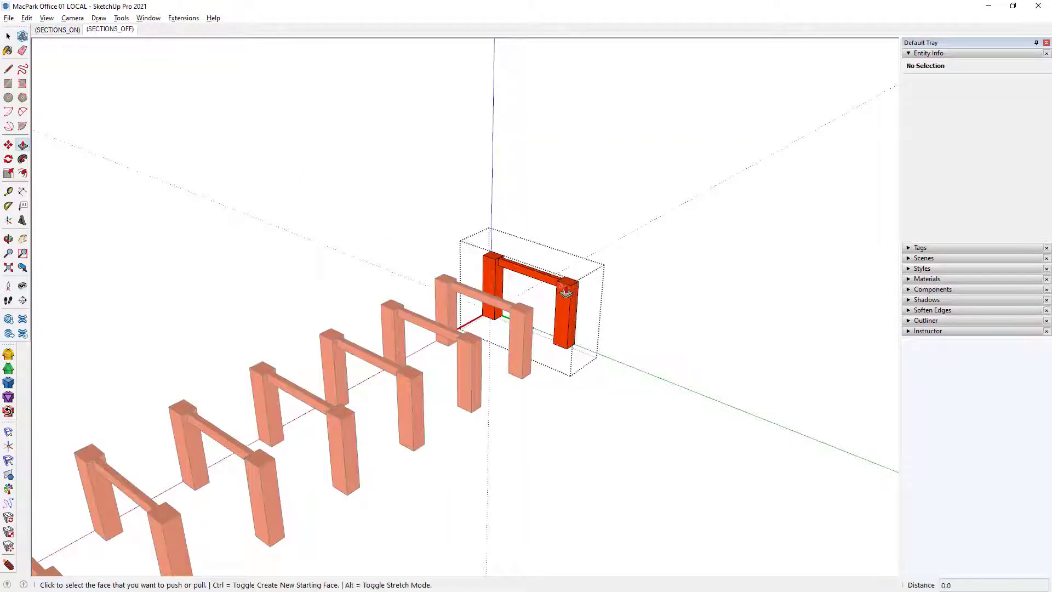
click(568, 287)
click(568, 261)
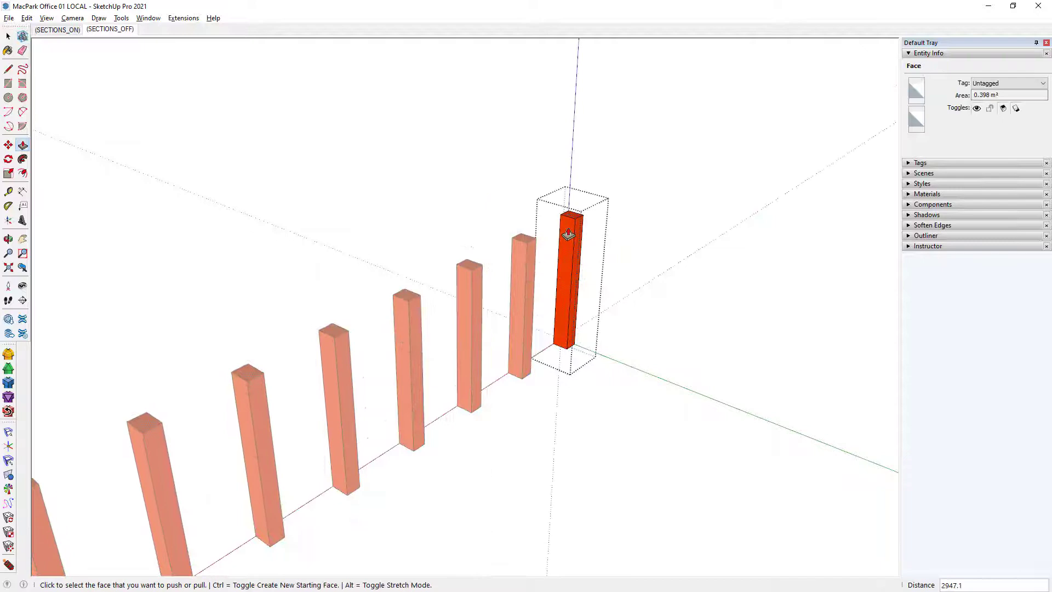
key(space)
middle_drag(582, 356, 506, 348)
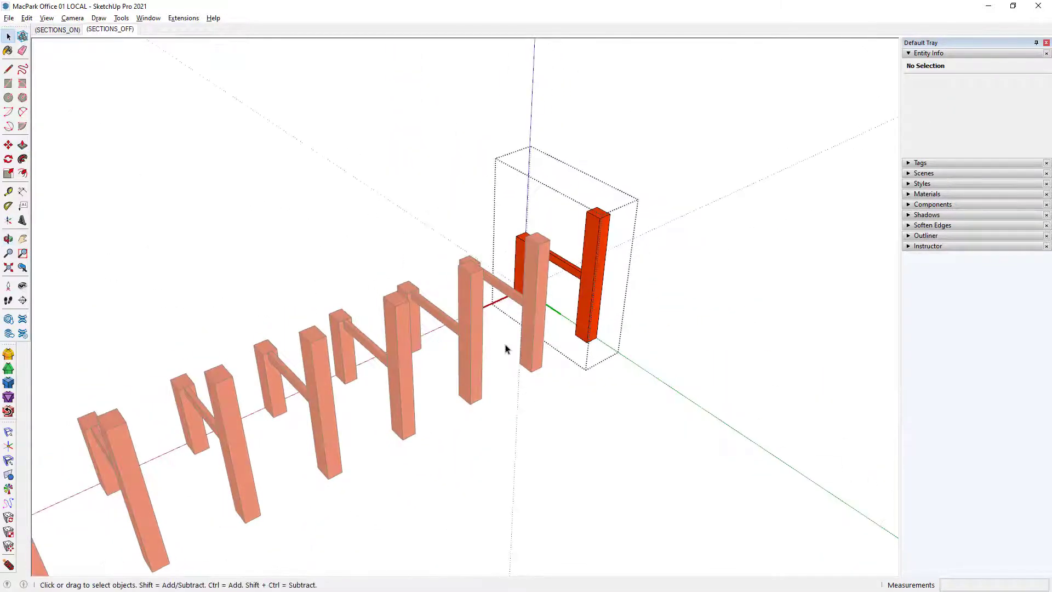
Step: Shorten the other column to match, then leave component editing to view the row
double_click(471, 271)
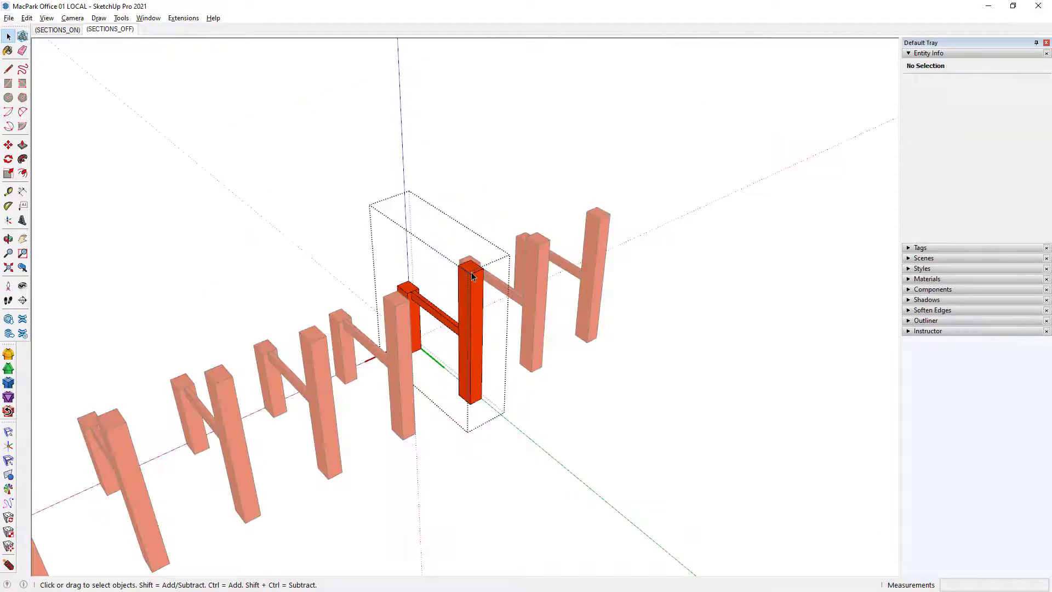
key(p)
key(space)
double_click(471, 271)
key(p)
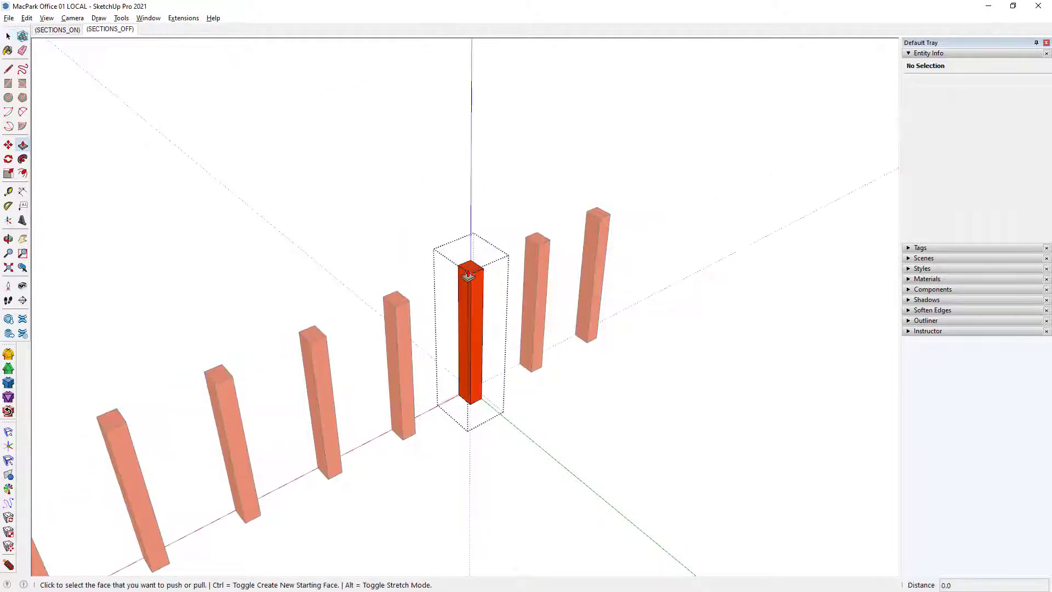
click(469, 273)
click(413, 299)
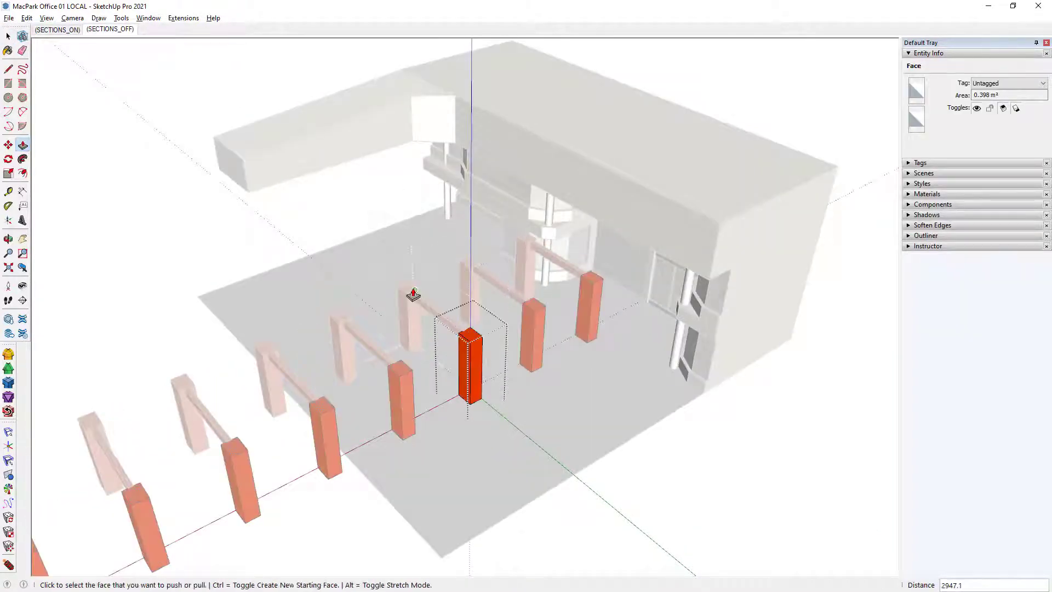
key(space)
key(Escape)
key(Escape)
key(Escape)
middle_drag(691, 500, 615, 328)
scroll(535, 312, down, 4)
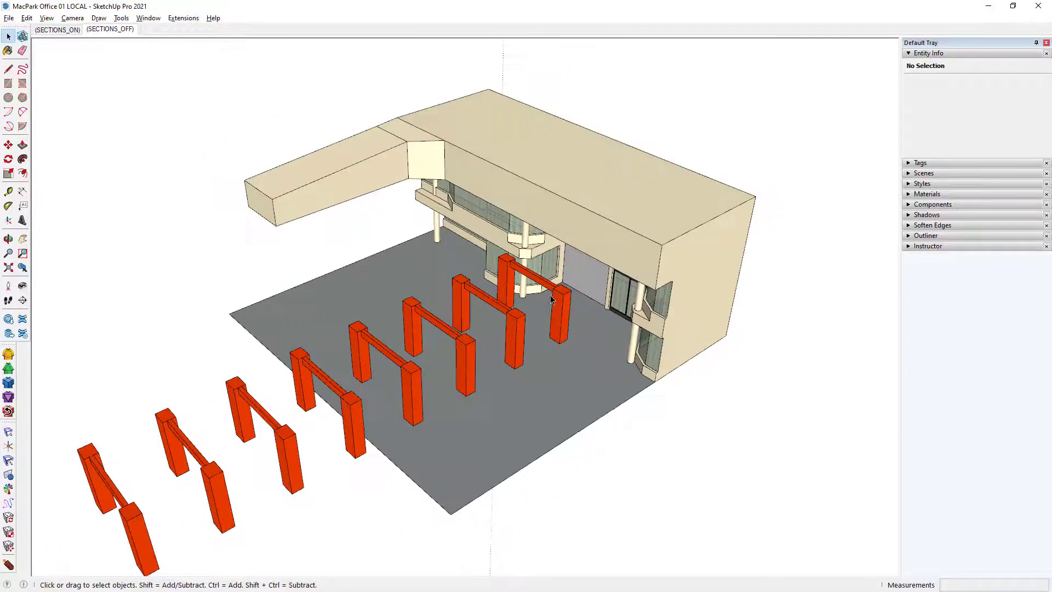
Step: Select the four outermost frame copies and delete them
click(386, 378)
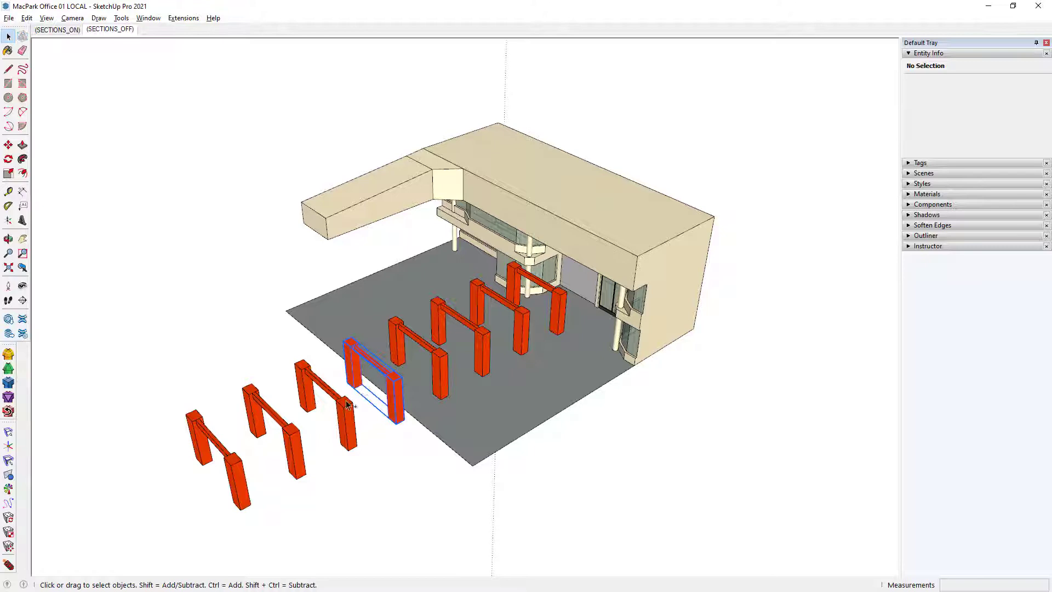
shift+click(346, 401)
shift+click(296, 446)
shift+click(240, 480)
key(Delete)
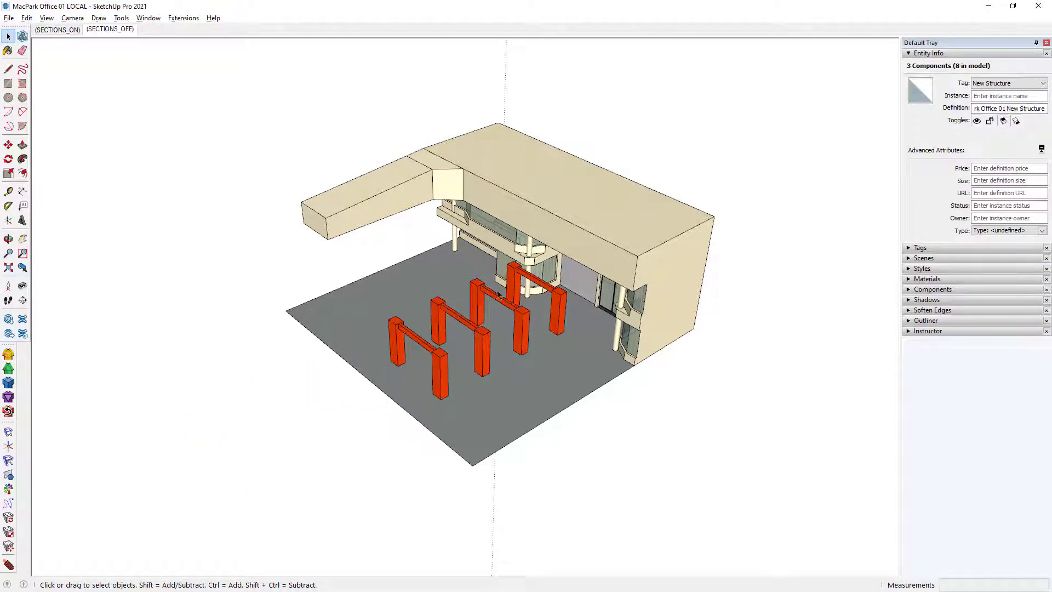
scroll(551, 338, up, 2)
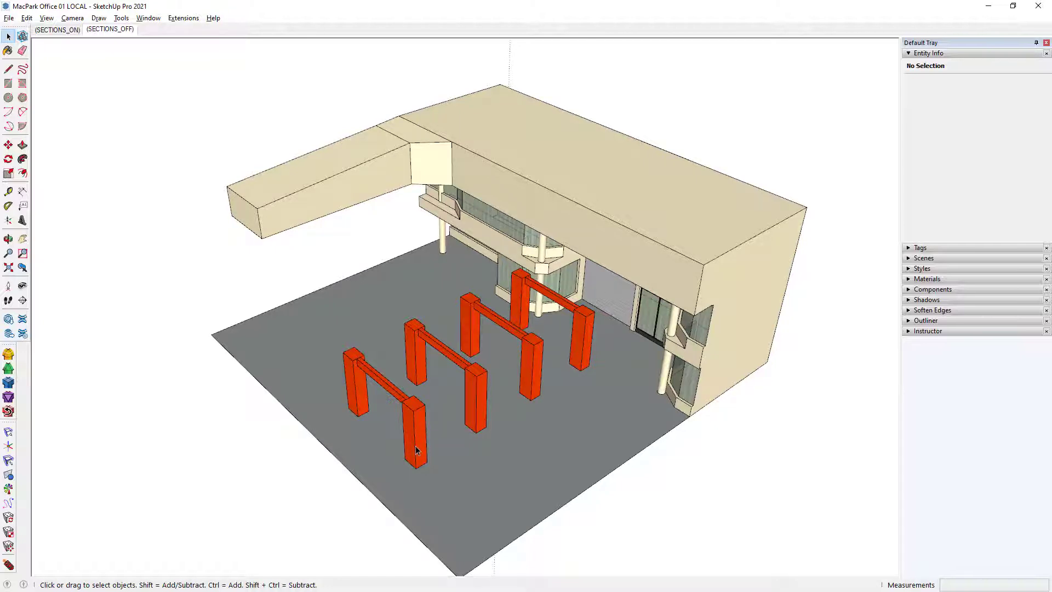
Step: Save the back frame component as 'MacPark Office 01 New Structure' in the Components folder
right_click(585, 328)
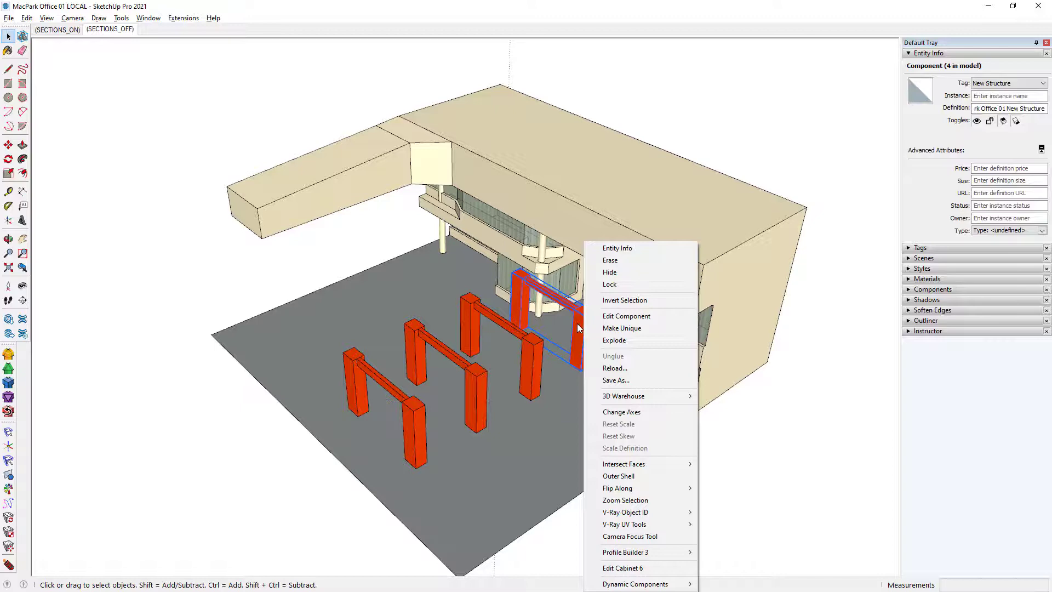
click(644, 380)
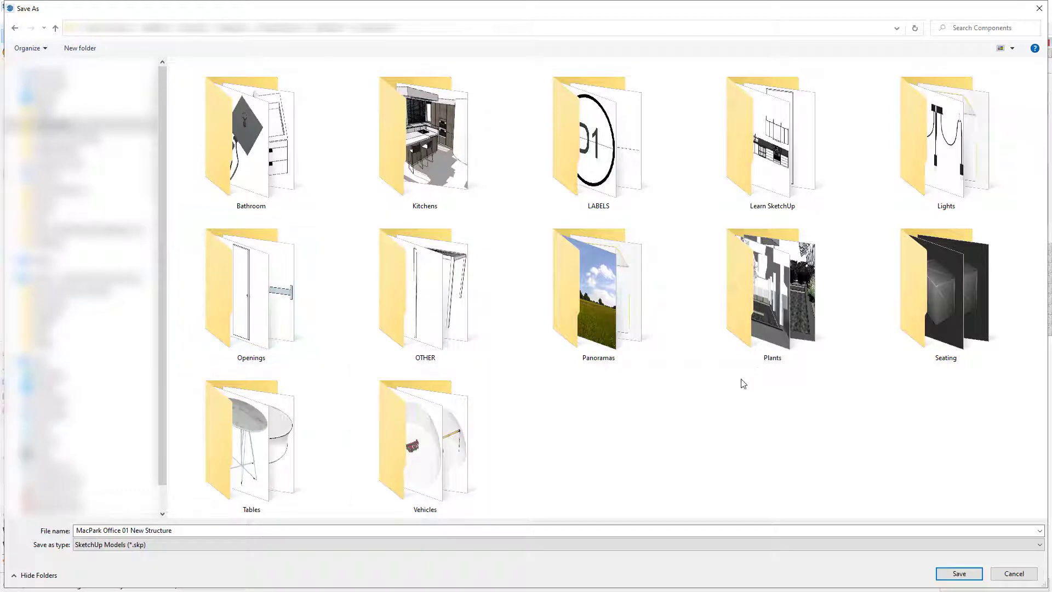
click(958, 573)
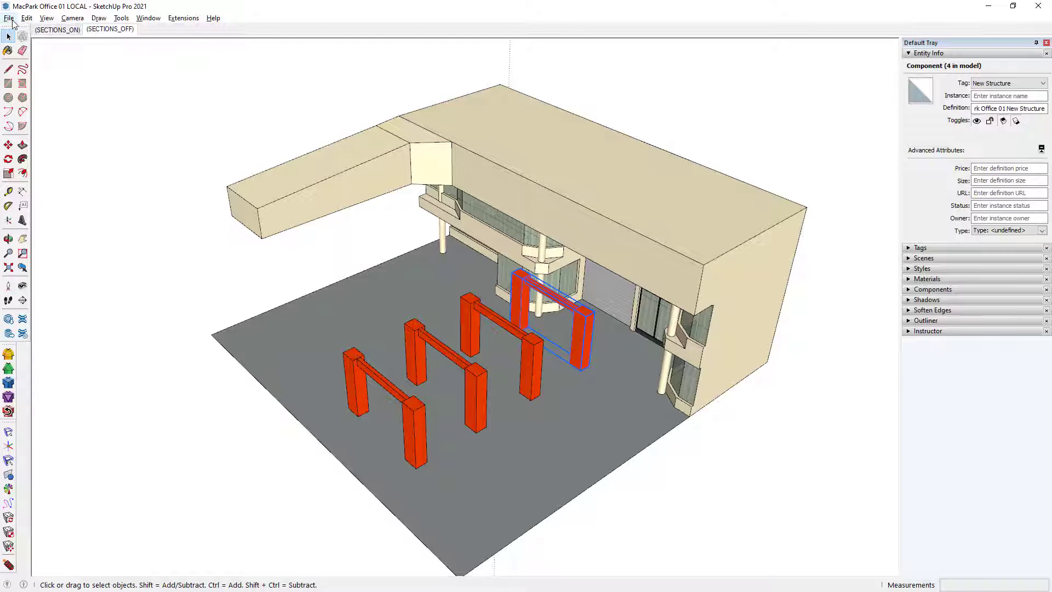
Step: Start a new model and drag in 'MacPark Office 01 New Structure', placing it at the origin
click(9, 18)
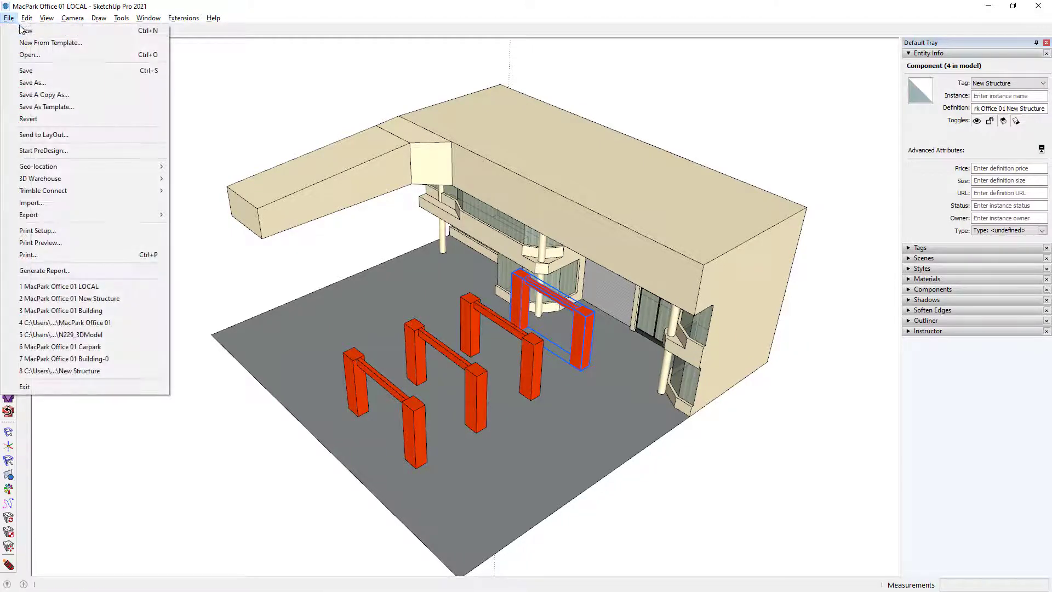
click(25, 32)
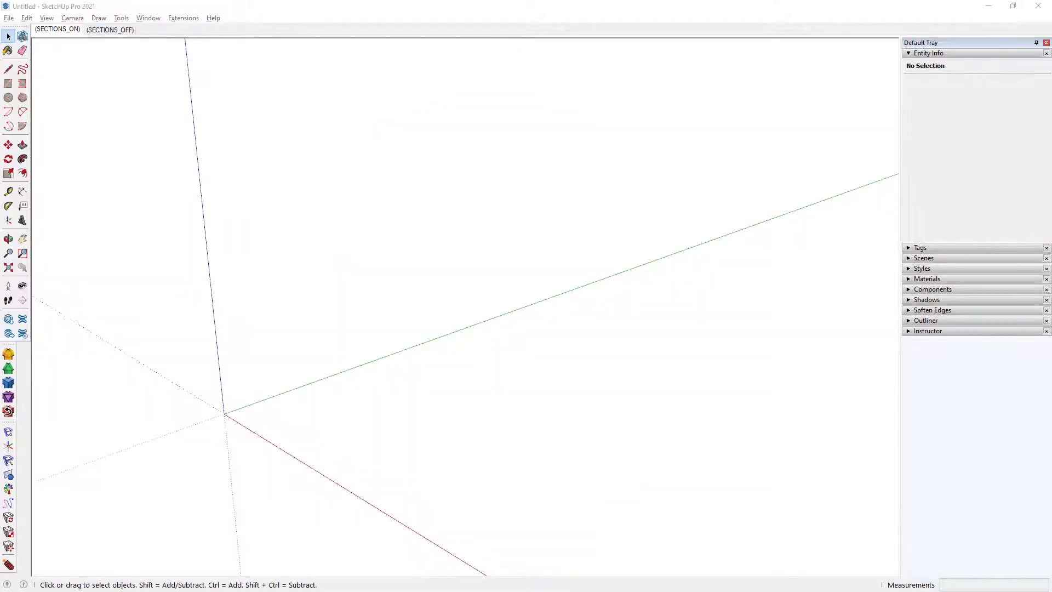
key(alt+Tab)
scroll(742, 319, down, 2)
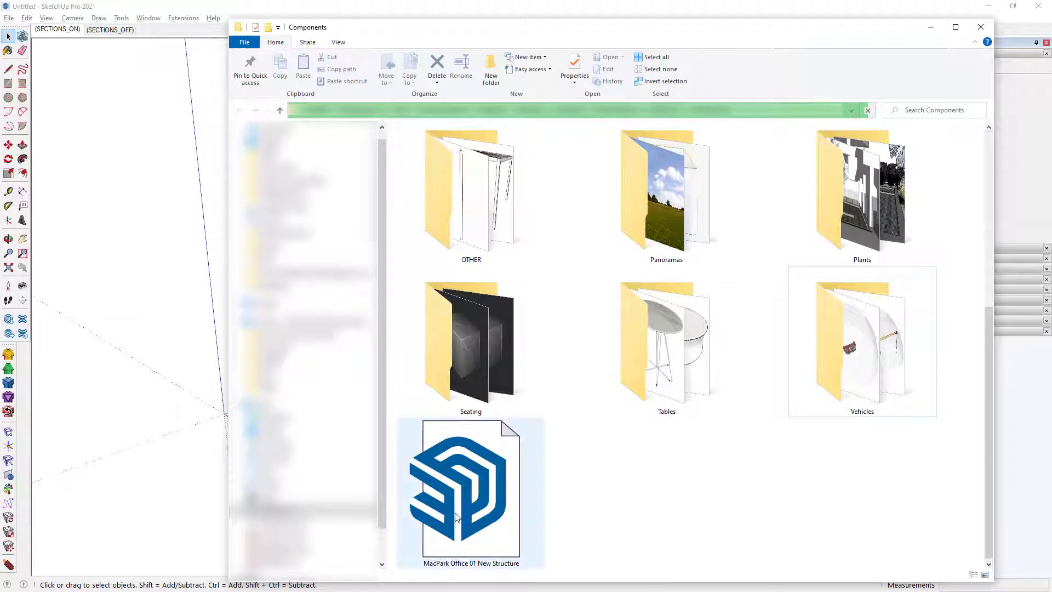
mouse_move(460, 522)
mouse_down()
mouse_move(376, 435)
mouse_move(188, 434)
mouse_up()
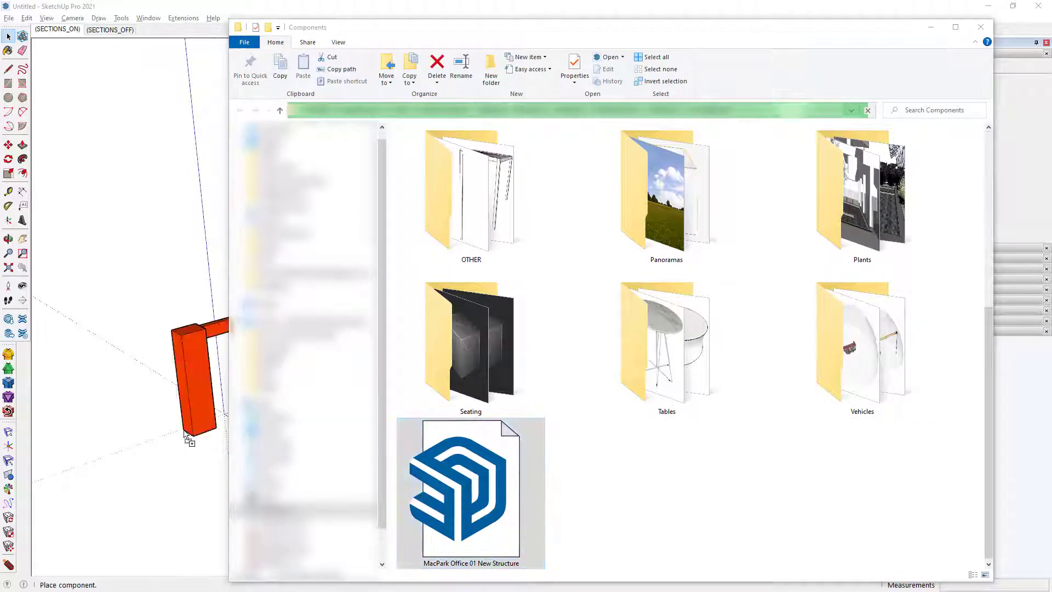
click(225, 413)
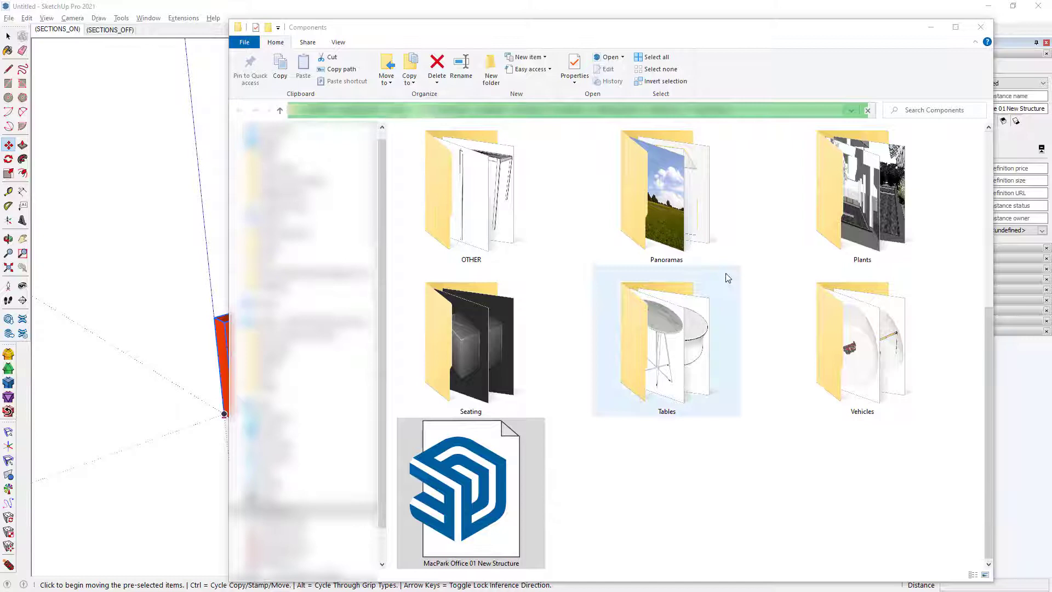
Step: Open the imported frame component for editing and select its left post
click(930, 33)
mouse_move(628, 277)
middle_down()
mouse_move(544, 357)
mouse_move(453, 326)
middle_up()
scroll(451, 326, up, 5)
key(space)
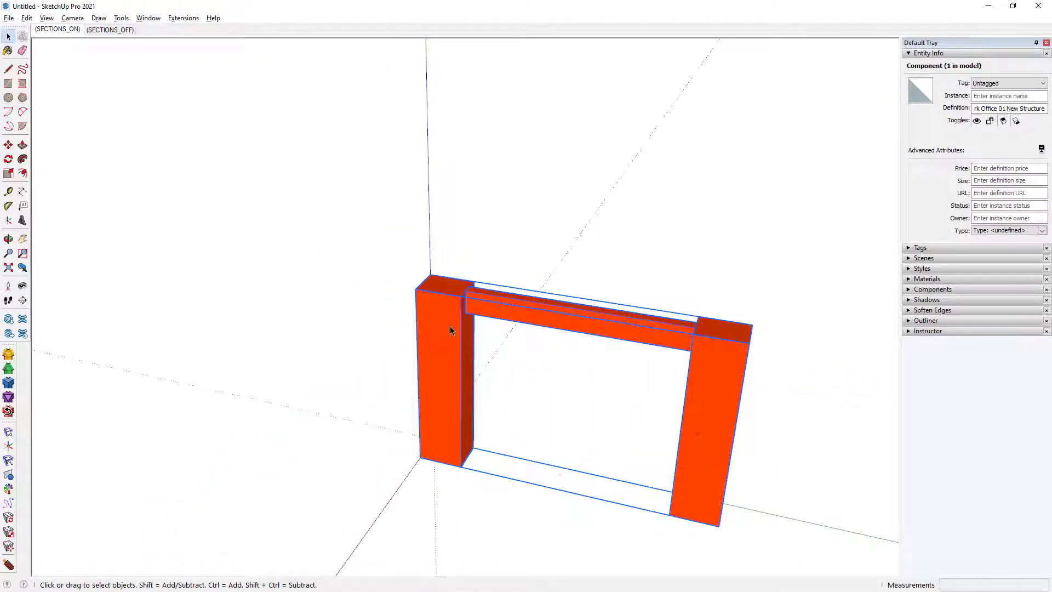
double_click(458, 323)
click(459, 328)
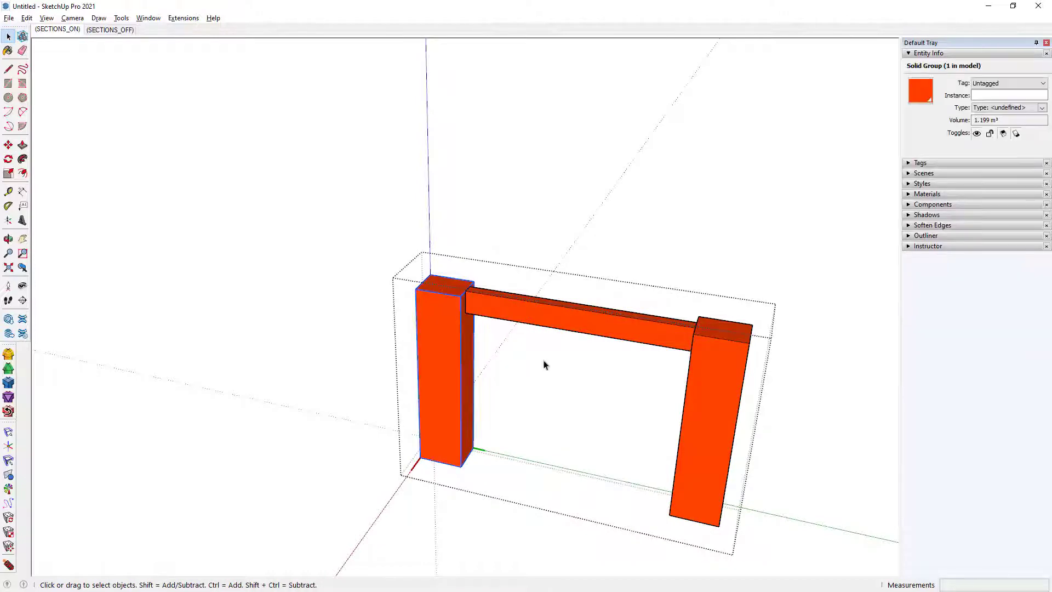
shift+middle_drag(545, 362, 466, 317)
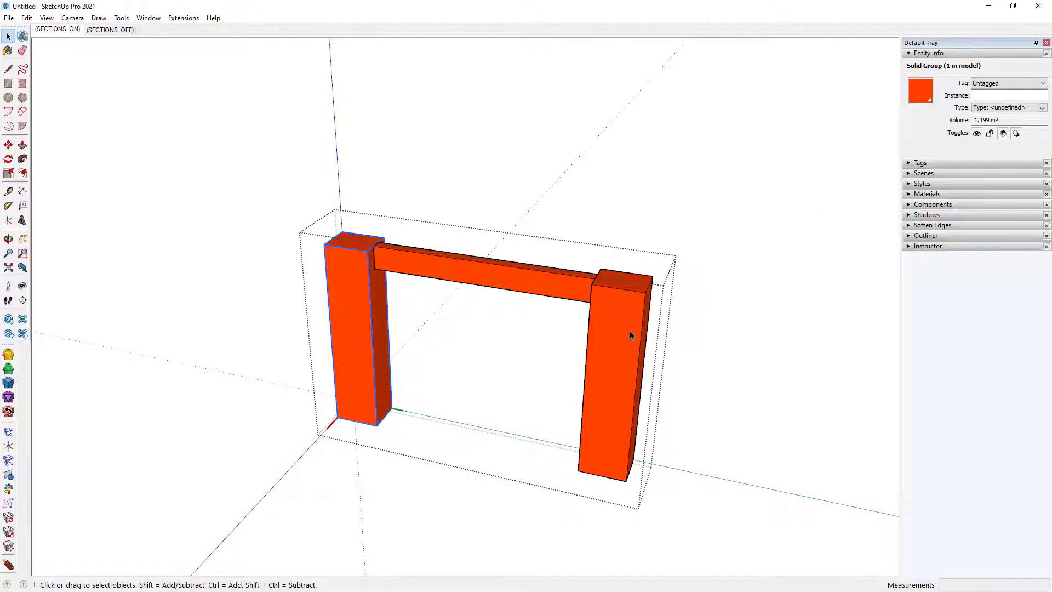
Step: Delete the right post and make the left post a component named 'Post'
click(602, 297)
key(Delete)
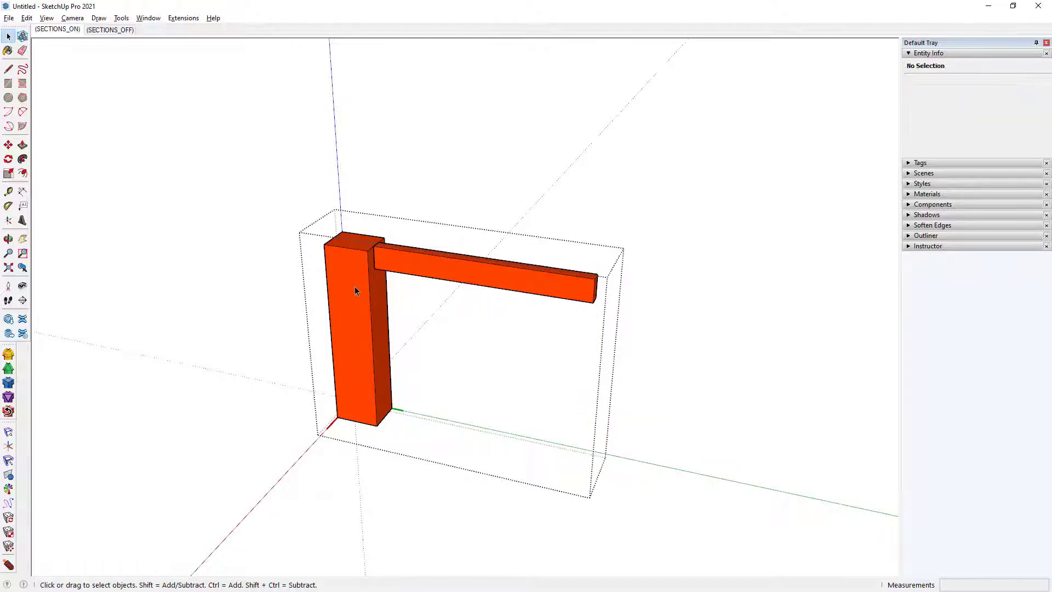
right_click(354, 286)
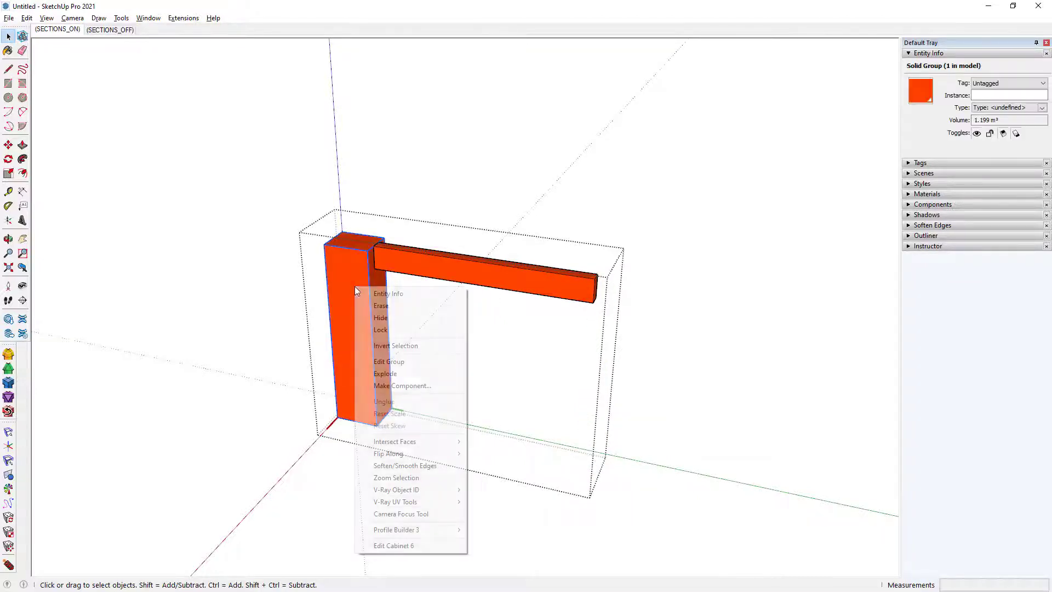
click(435, 385)
text(Post)
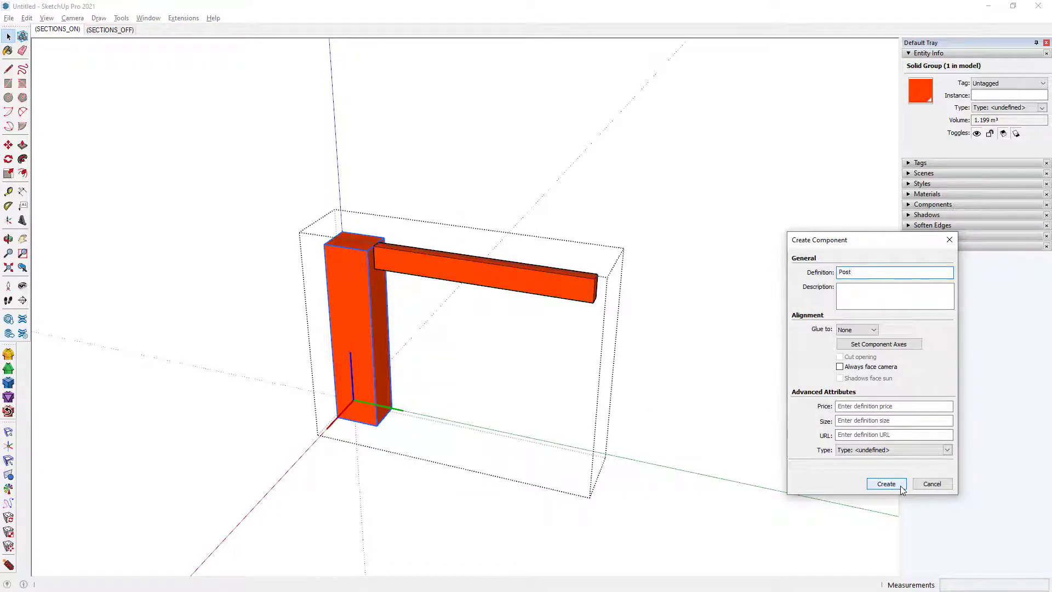
click(886, 483)
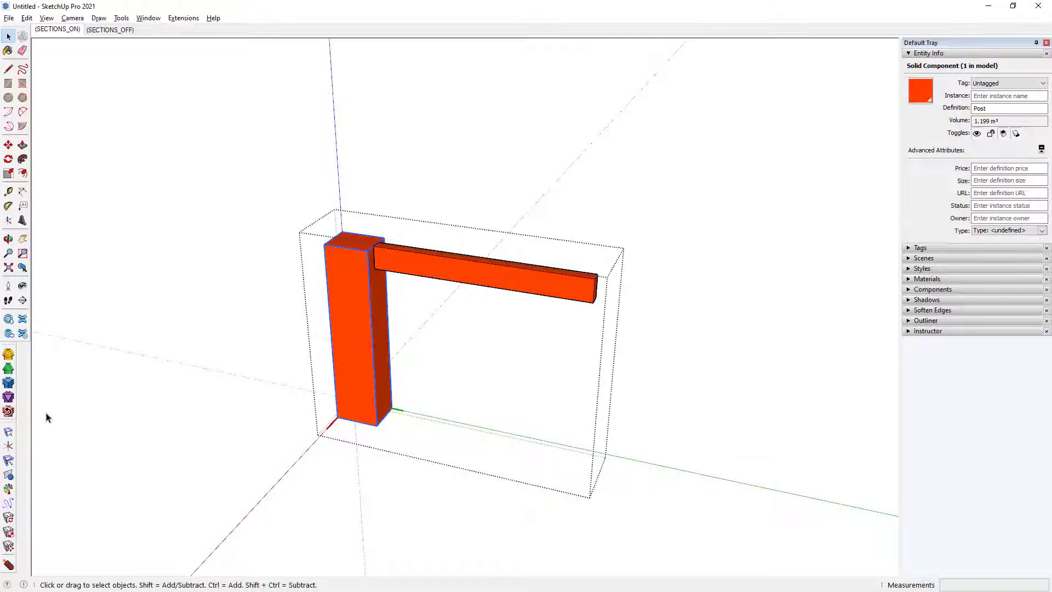
Step: Mirror the Post across the beam's mid-plane with Mirror+ to recreate the right post
click(10, 474)
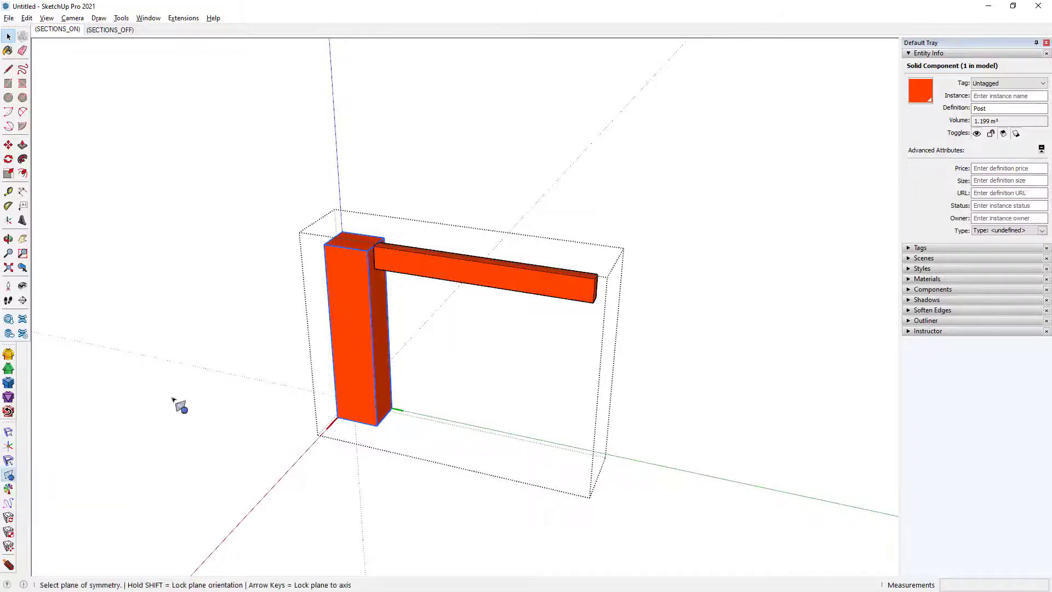
click(480, 286)
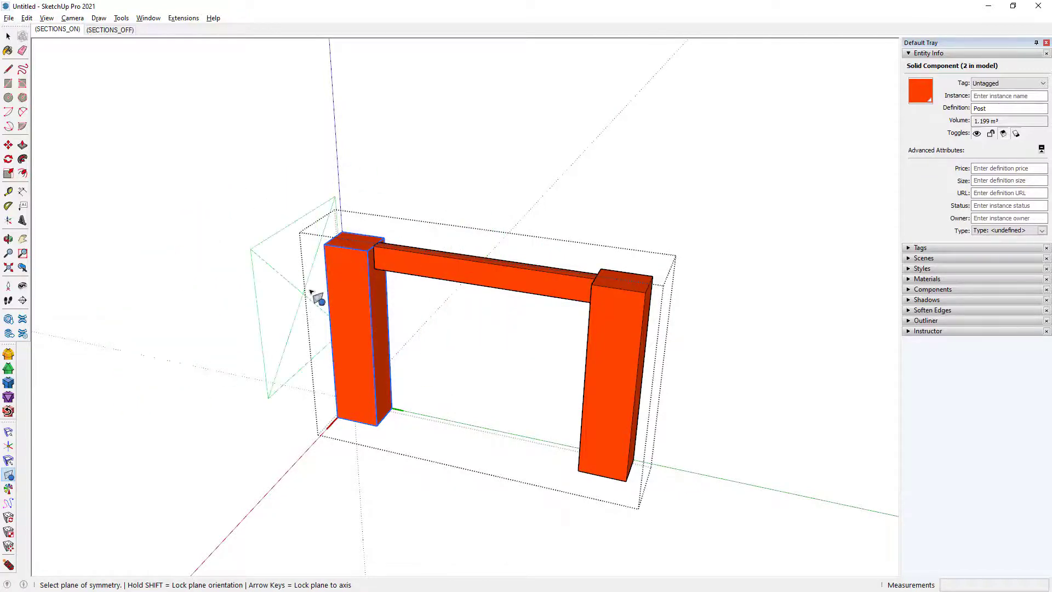
key(space)
Step: Open the post and pick its side edges and top face in FredoCorner
double_click(353, 296)
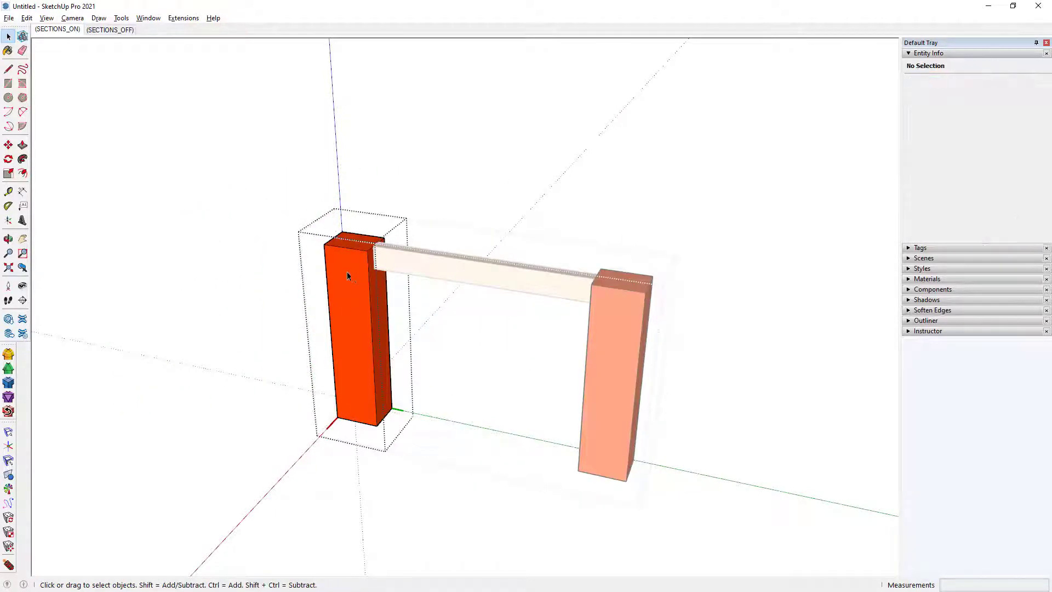
click(9, 356)
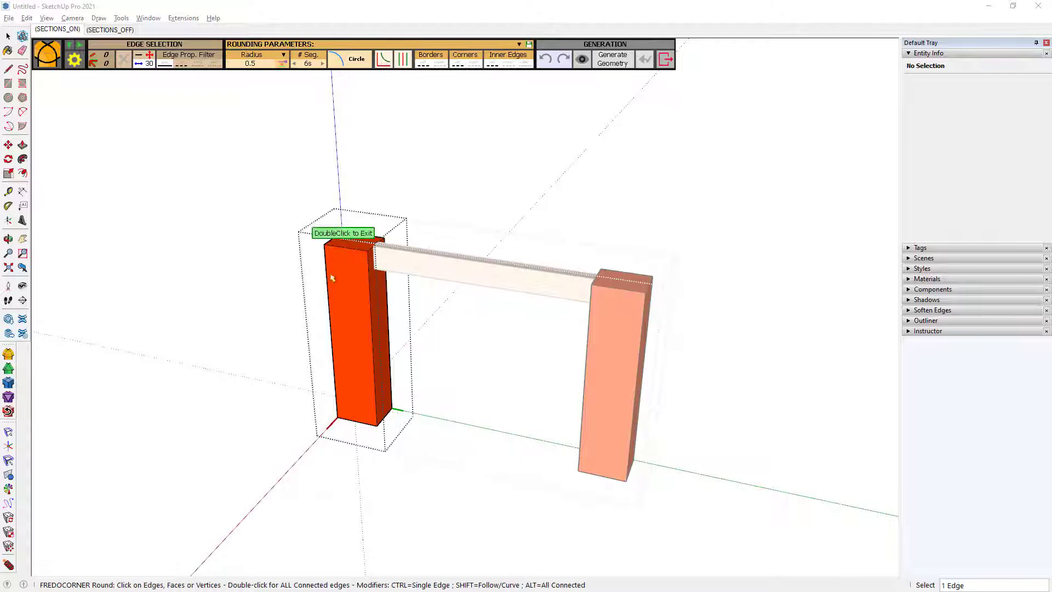
click(370, 277)
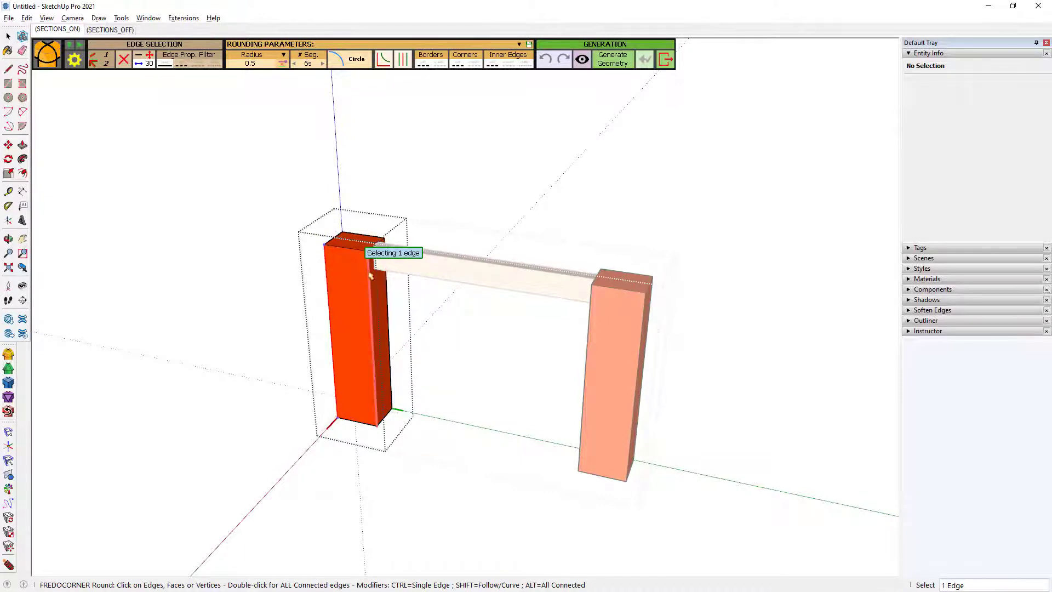
click(351, 237)
middle_drag(350, 236, 364, 335)
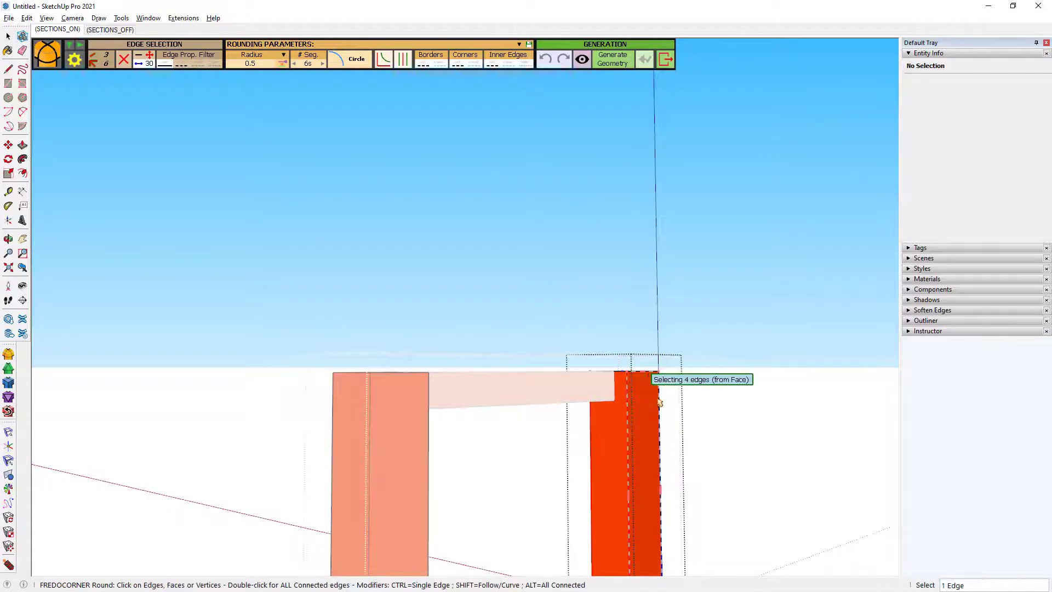
middle_drag(606, 230, 596, 272)
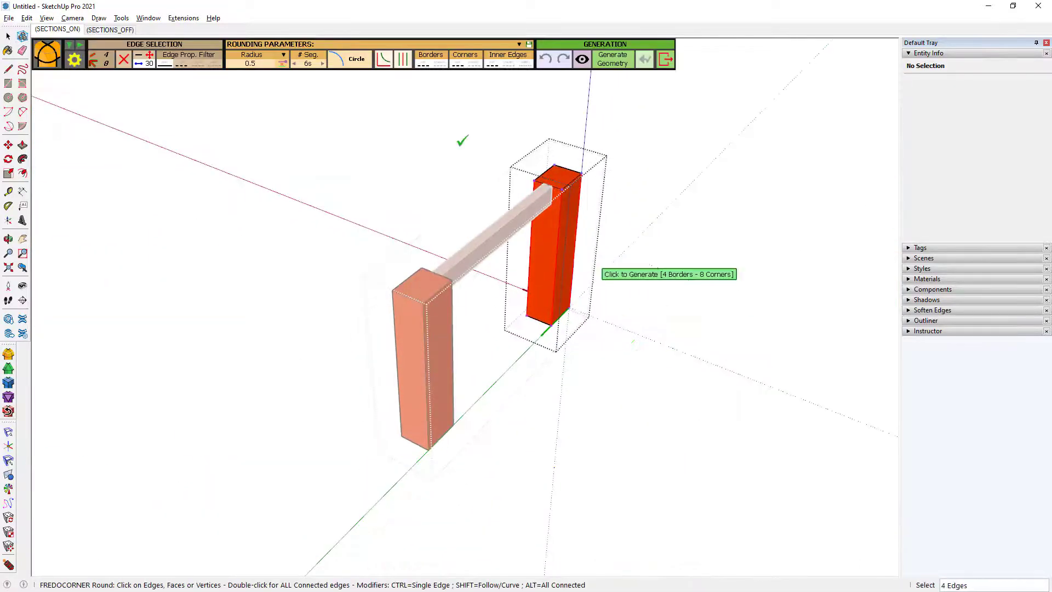
Step: Set a 30 radius with 6 segments, preview, and generate the rounded edges
click(263, 65)
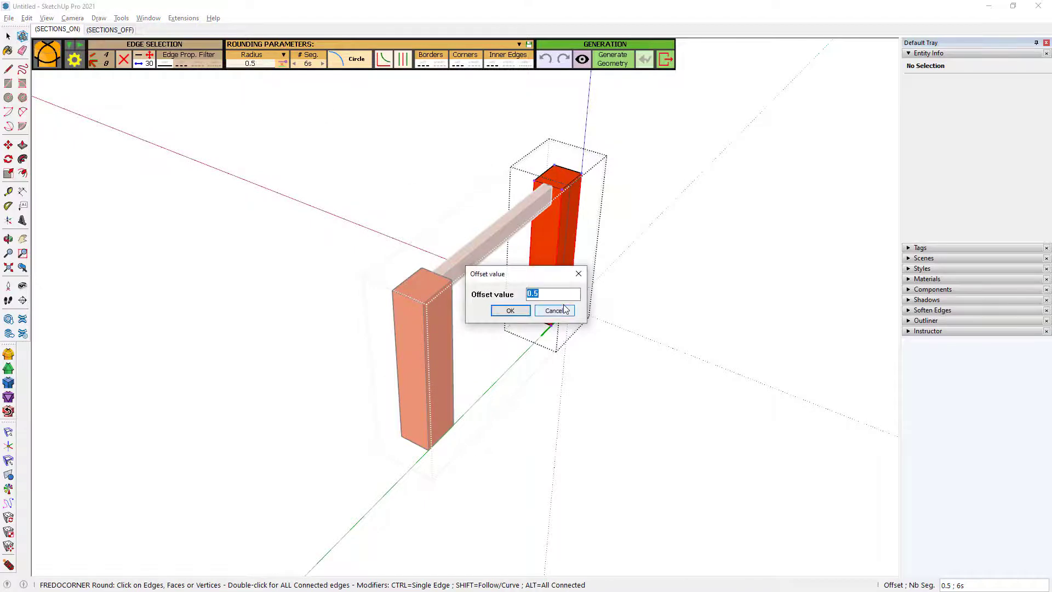
text(30)
key(Return)
scroll(570, 214, up, 3)
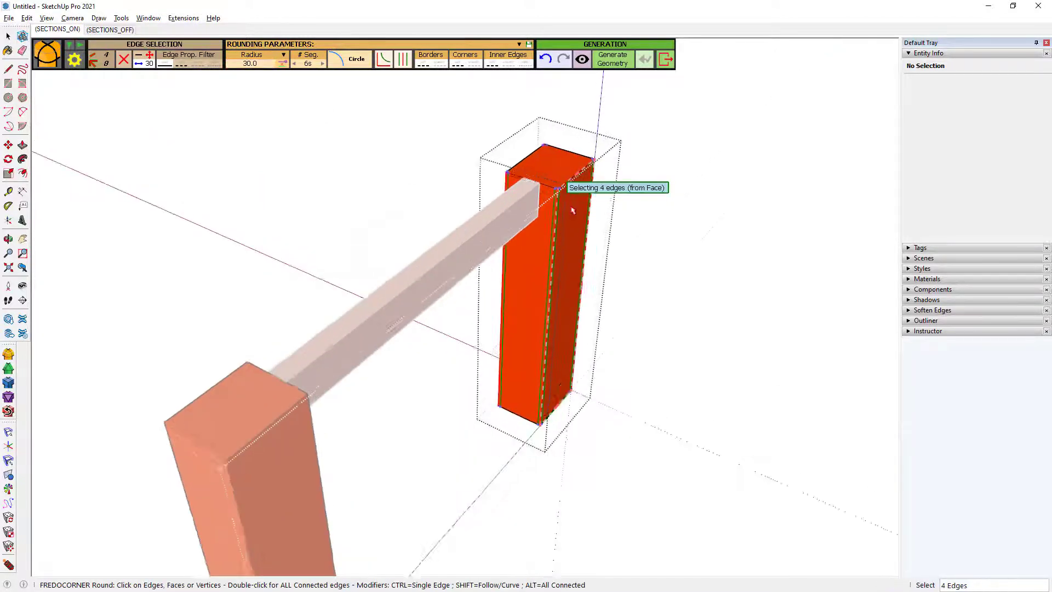
scroll(573, 211, up, 2)
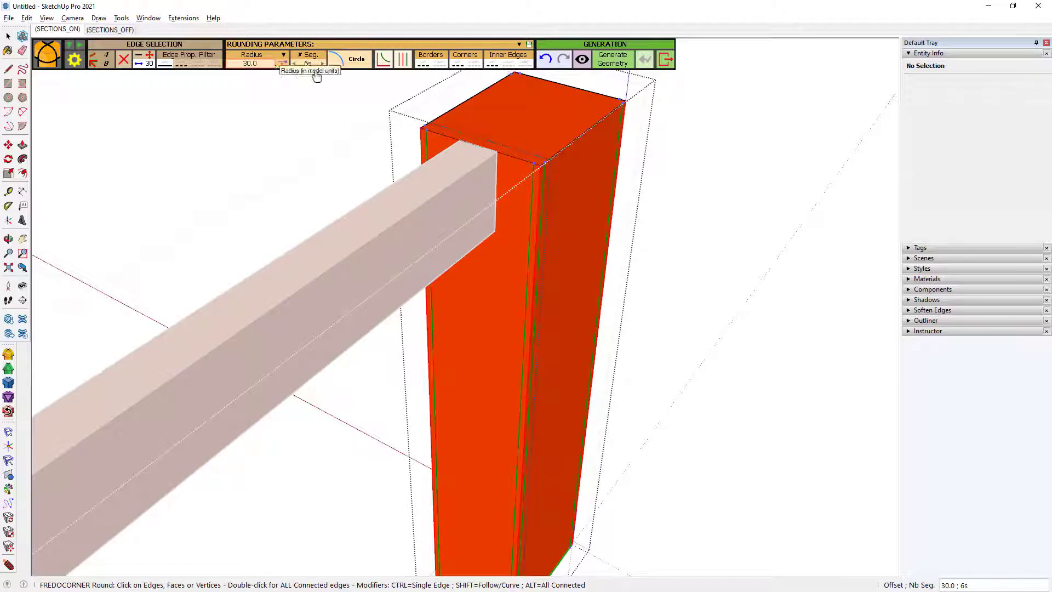
click(583, 60)
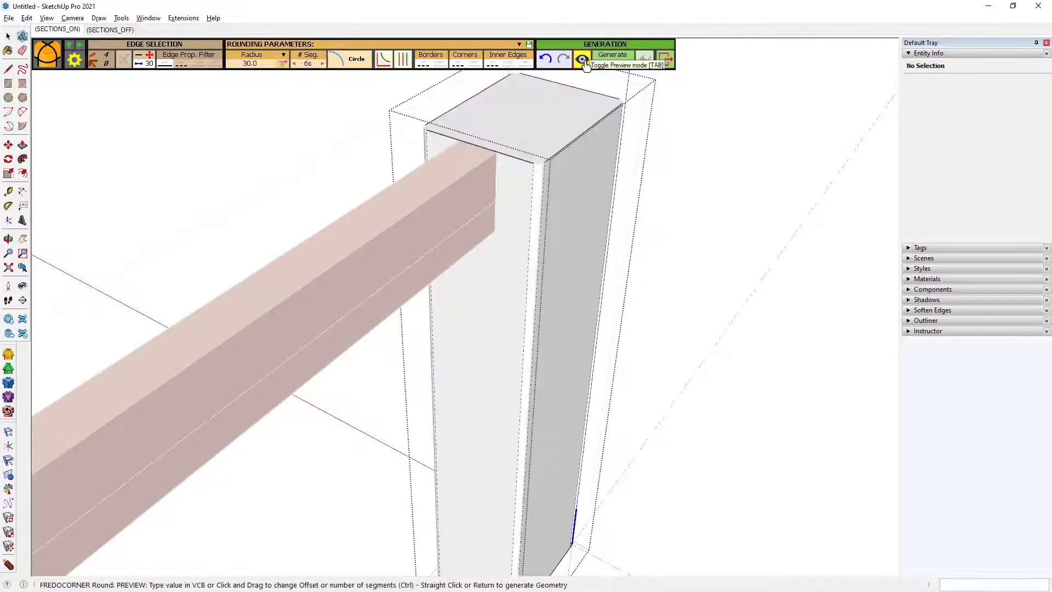
click(613, 59)
middle_drag(705, 254, 606, 270)
Step: Exit FredoCorner and orbit around to inspect the finished frame
click(664, 62)
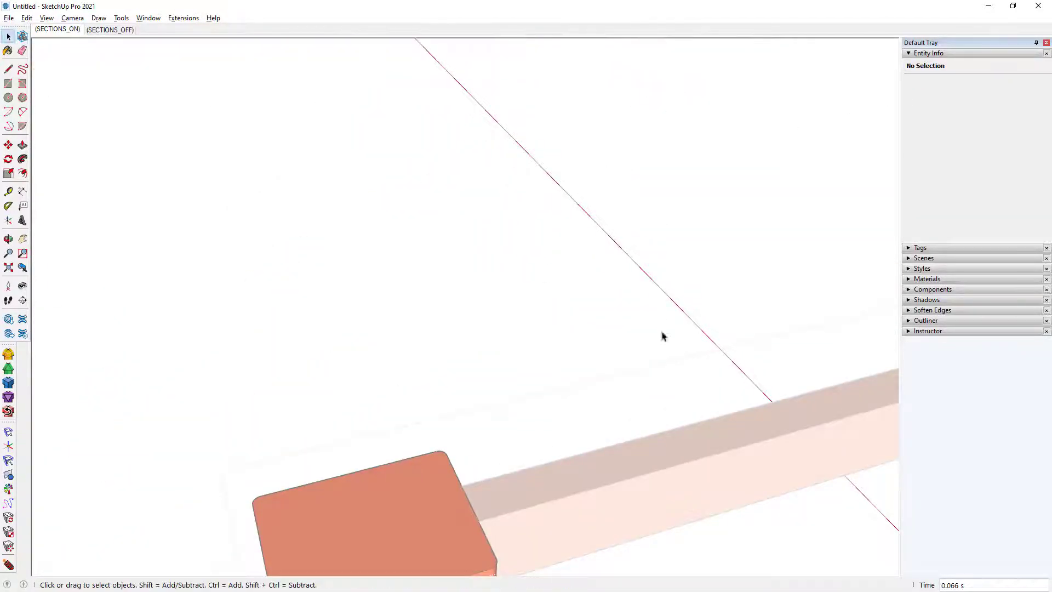
middle_drag(664, 336, 604, 259)
scroll(604, 259, down, 3)
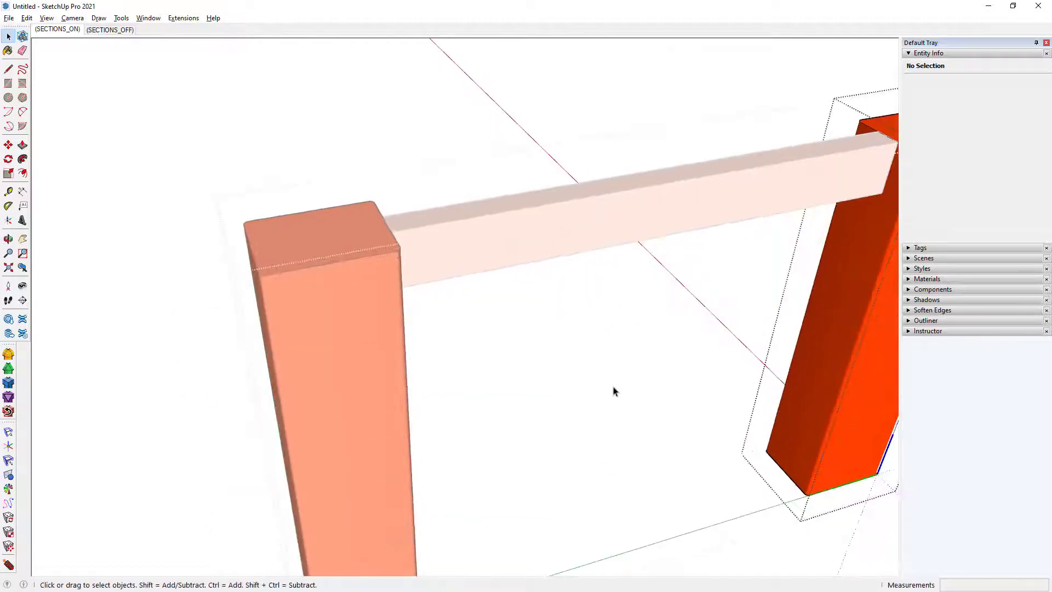
middle_drag(615, 390, 587, 270)
middle_drag(698, 393, 693, 311)
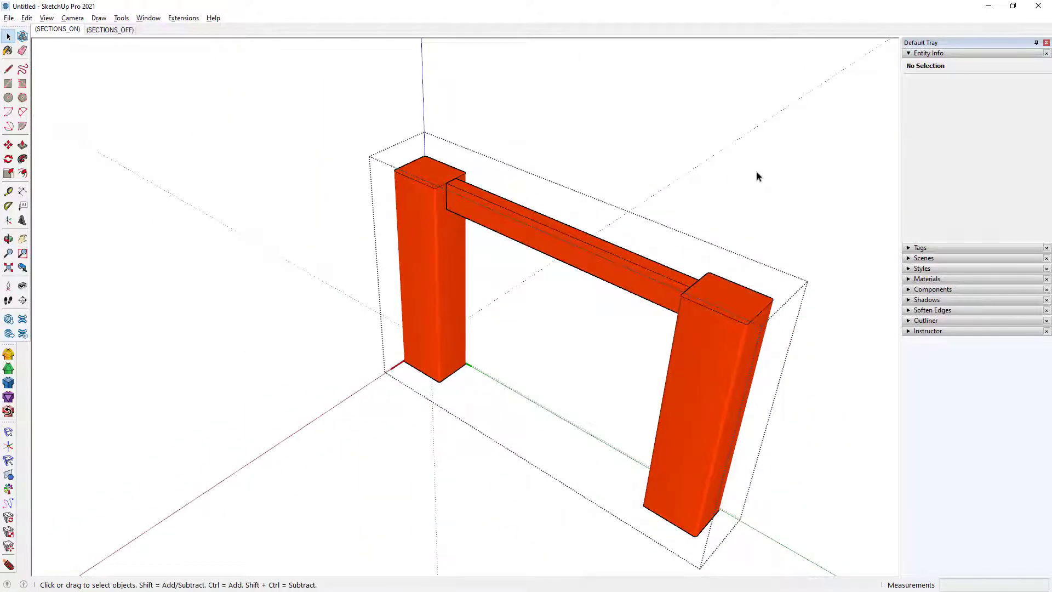
shift+middle_drag(722, 176, 587, 238)
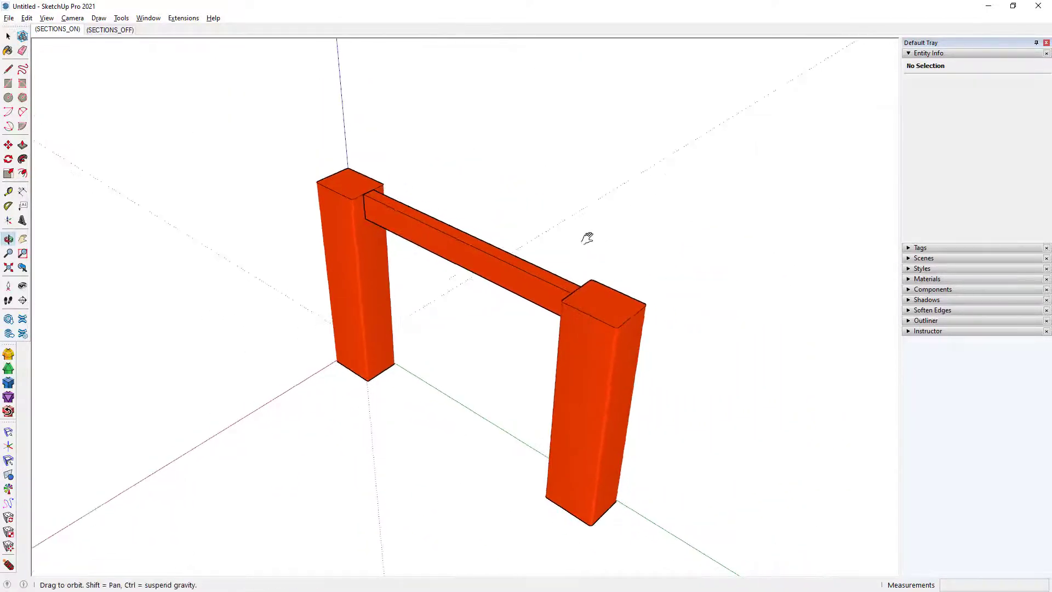
drag(606, 301, 606, 305)
key(space)
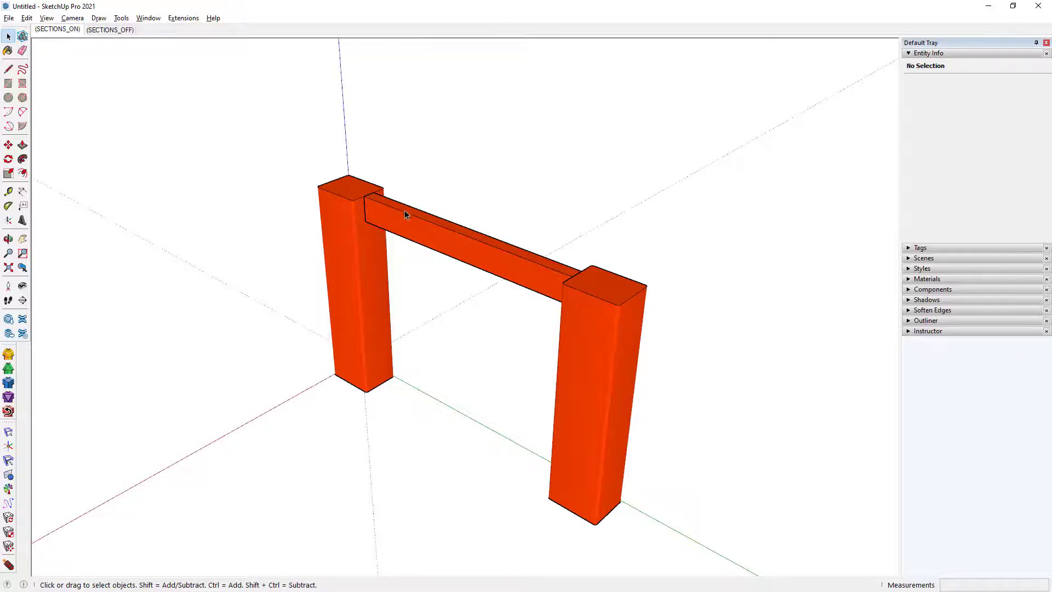
Step: Save the frame component over 'MacPark Office 01 New Structure', confirming the replacement
right_click(405, 215)
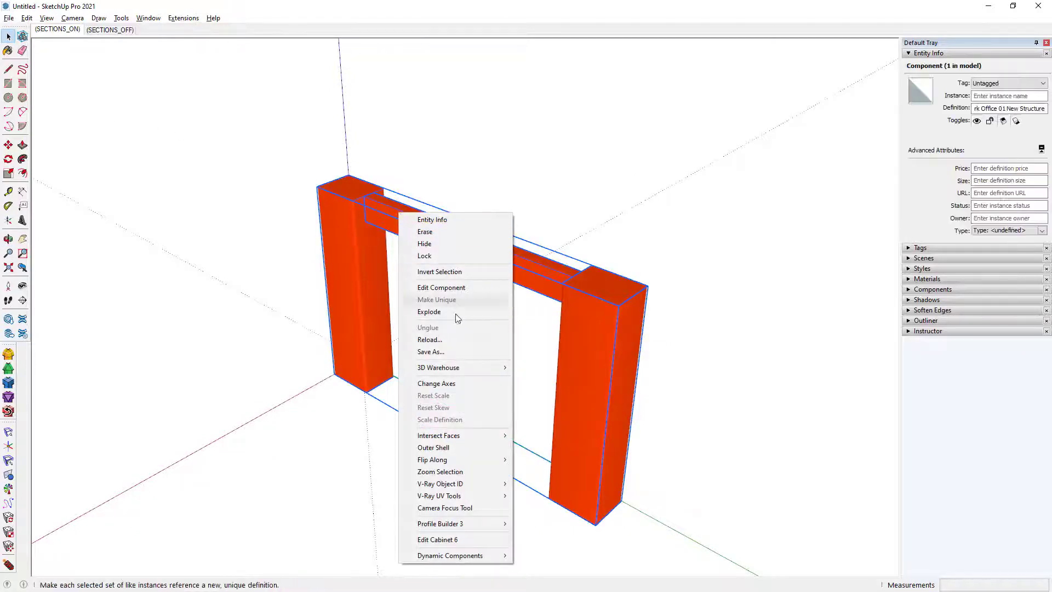
click(471, 351)
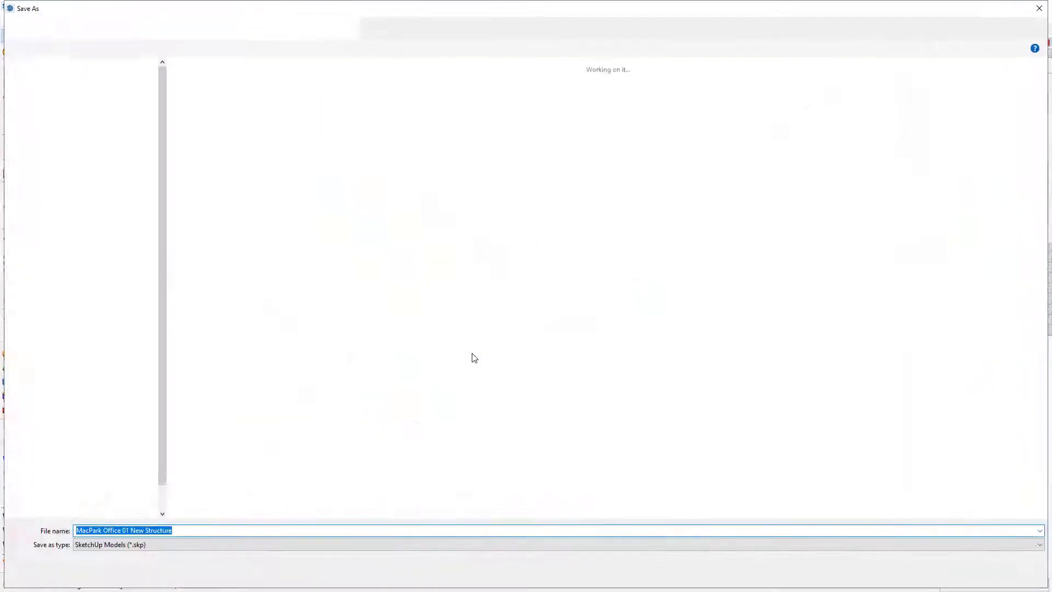
click(584, 437)
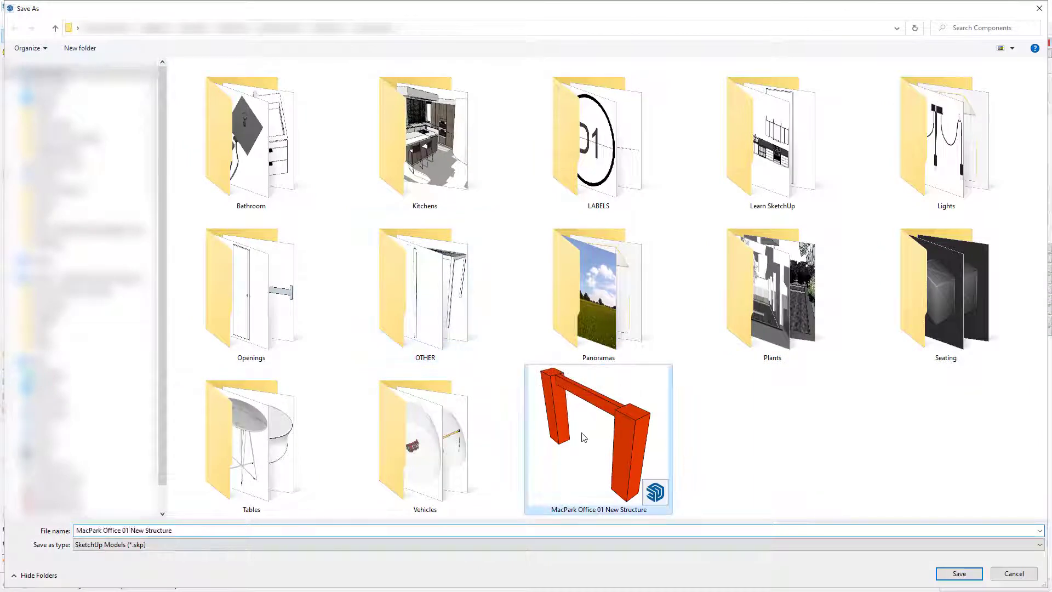
click(970, 580)
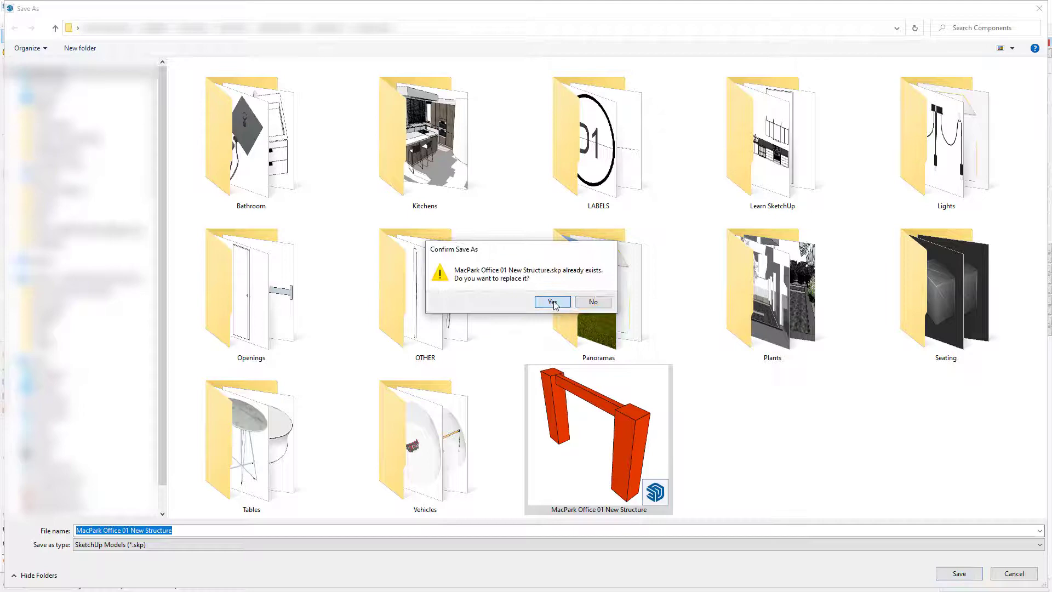
click(552, 302)
click(219, 296)
Step: Open the recent project MacPark Office 01 LOCAL, discarding the untitled model's changes
click(8, 18)
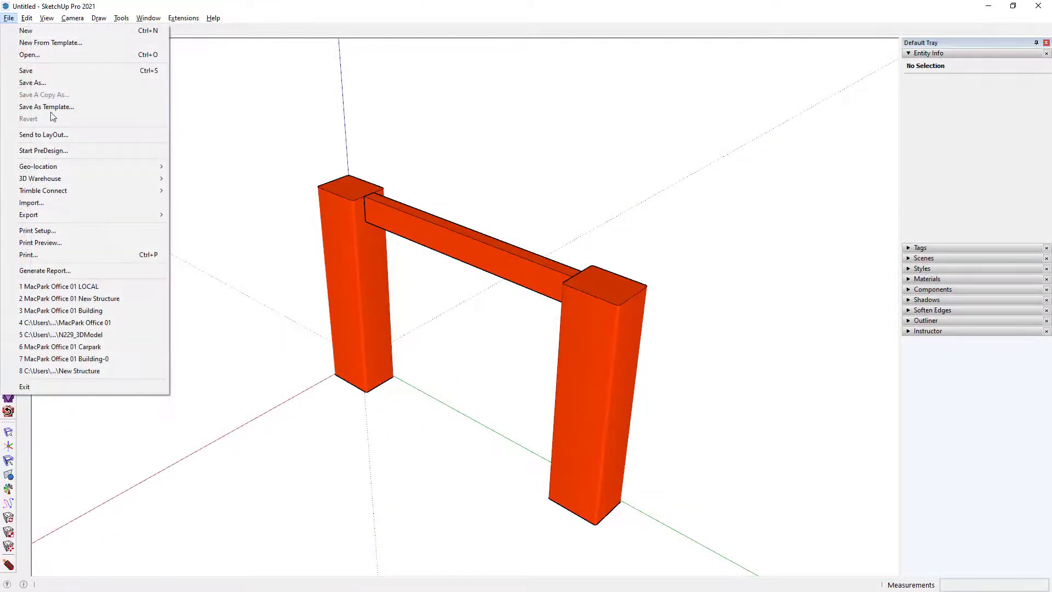
click(130, 286)
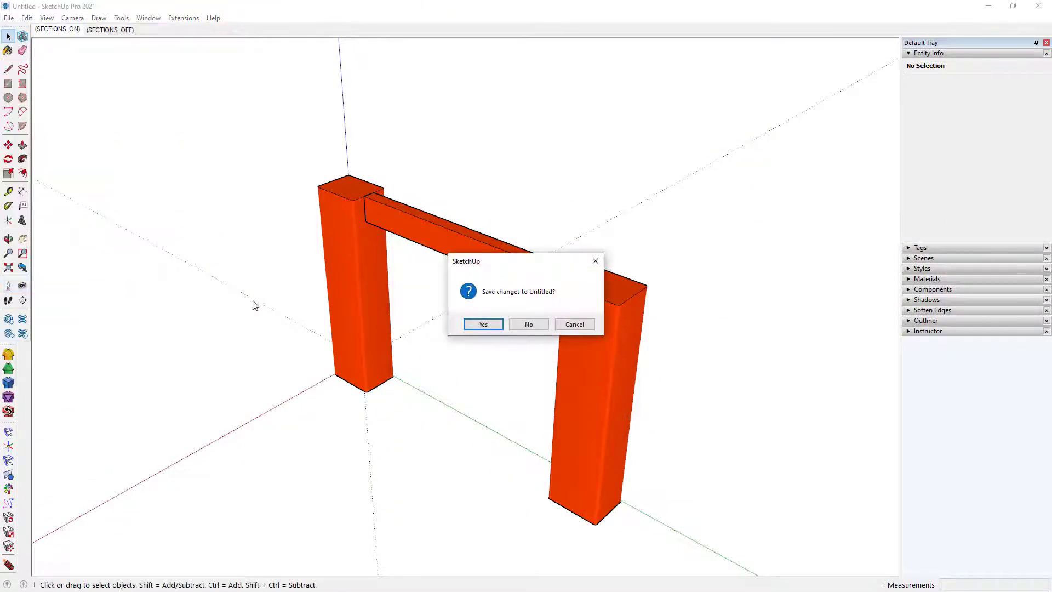
click(529, 323)
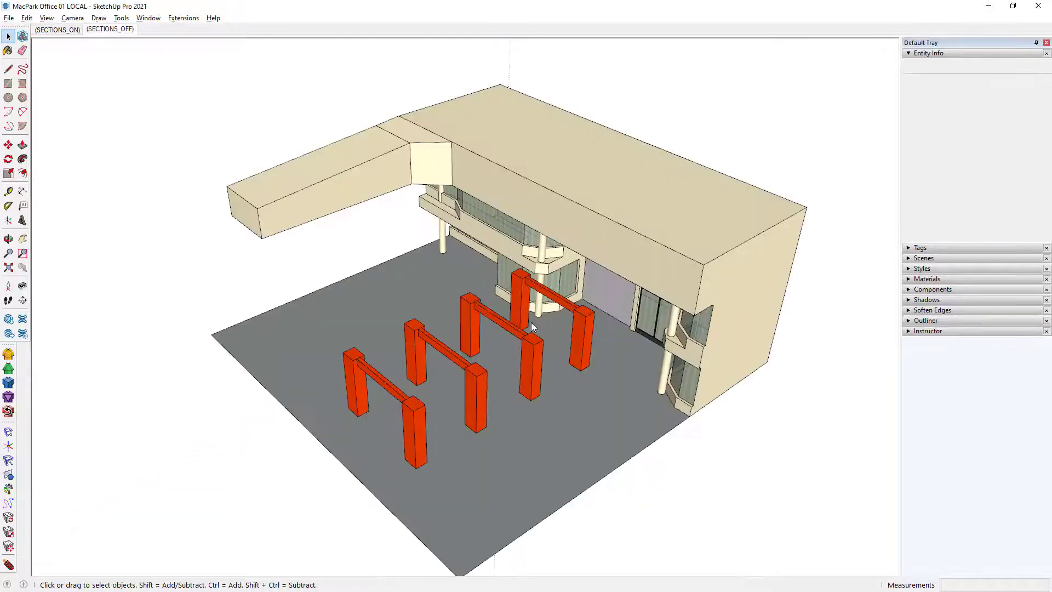
middle_drag(531, 323, 572, 346)
scroll(575, 347, up, 3)
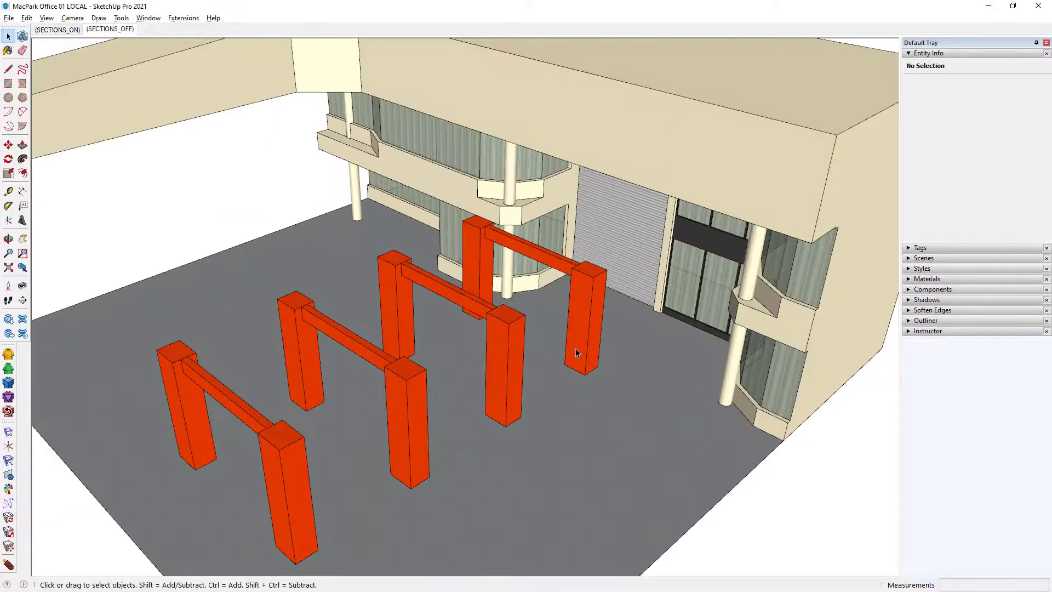
scroll(575, 347, down, 3)
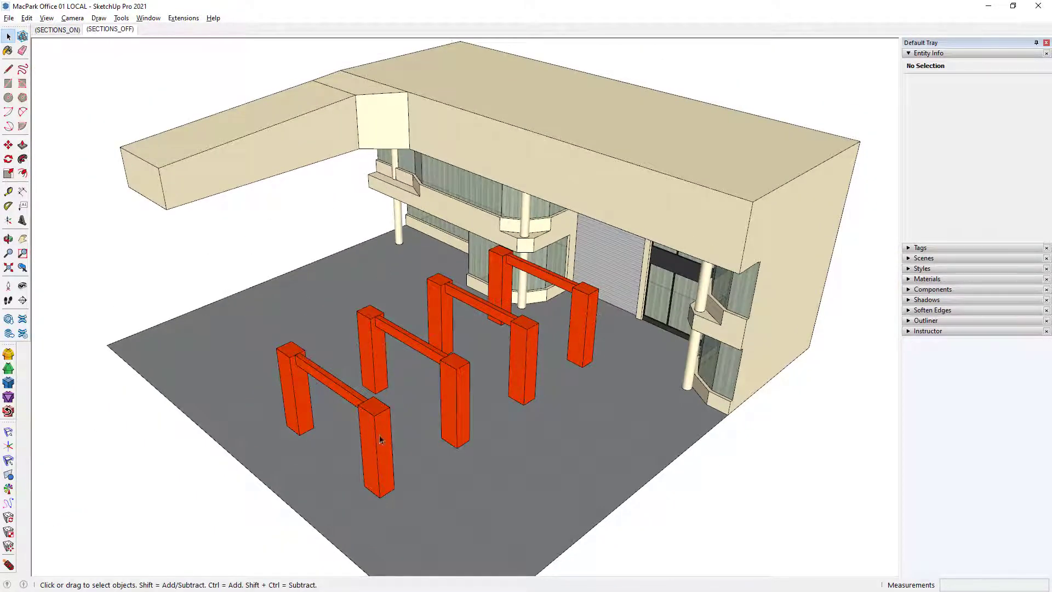
Step: Reload the red frame component from 'MacPark Office 01 New Structure' into all four copies
right_click(584, 317)
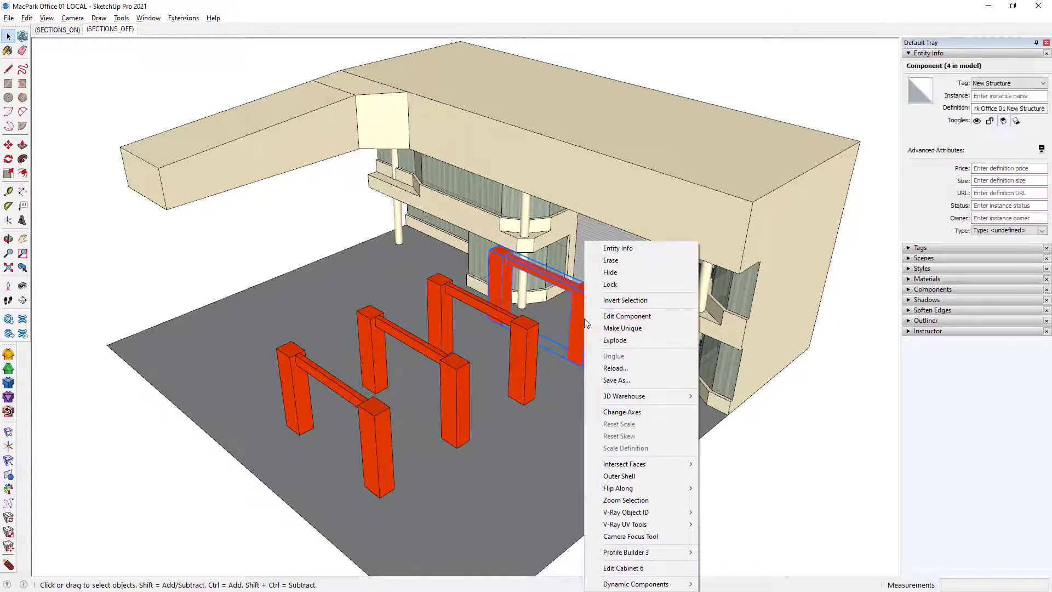
click(642, 366)
click(628, 426)
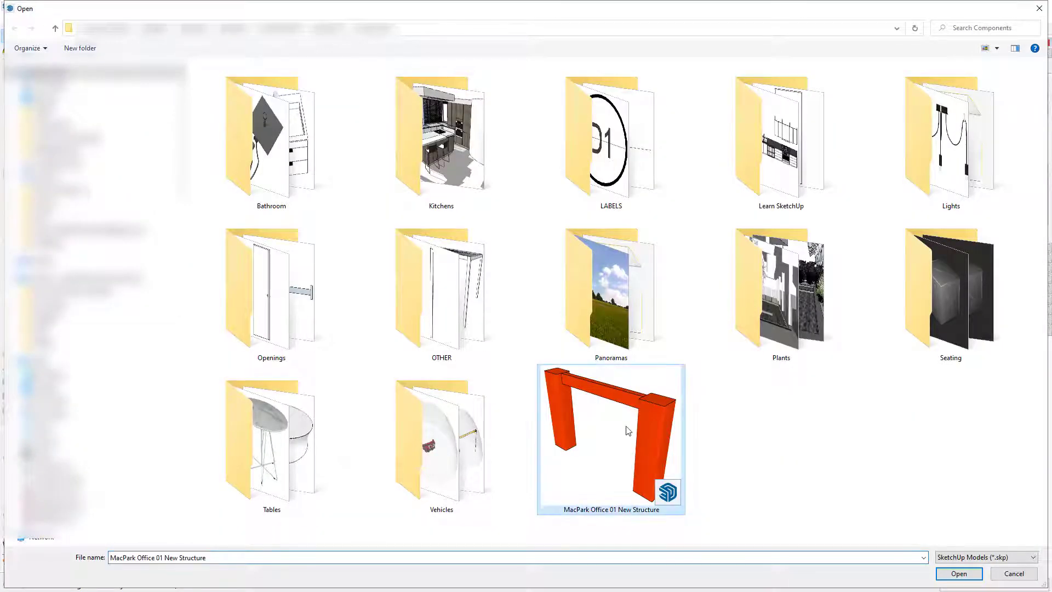
click(977, 575)
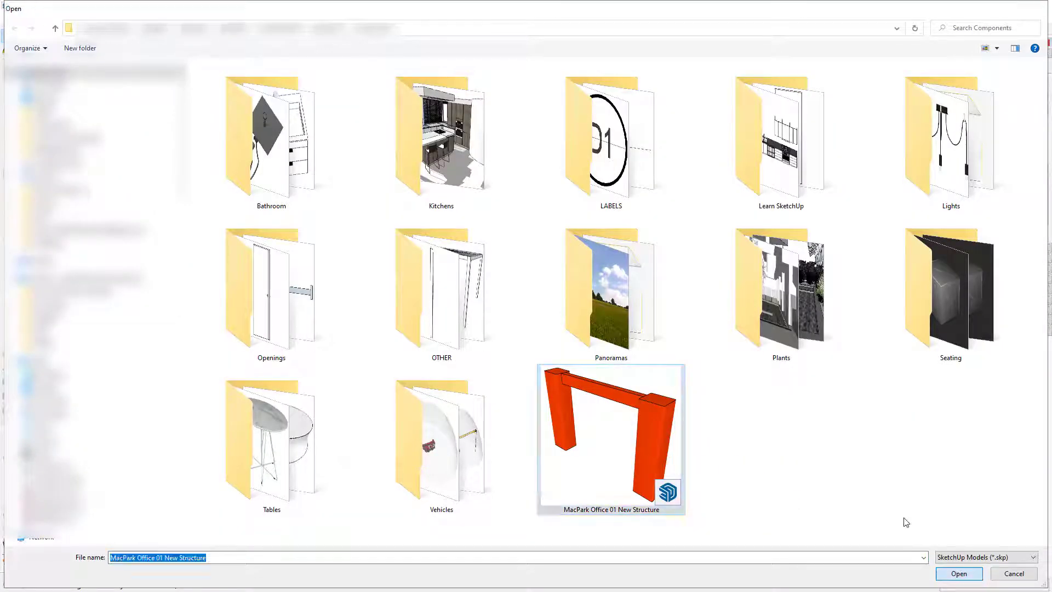
Step: Deselect the frame and orbit around the building to inspect the updated red frames
click(418, 422)
middle_drag(418, 422, 383, 444)
scroll(409, 436, up, 10)
scroll(460, 381, down, 6)
scroll(459, 381, down, 3)
middle_drag(460, 381, 522, 339)
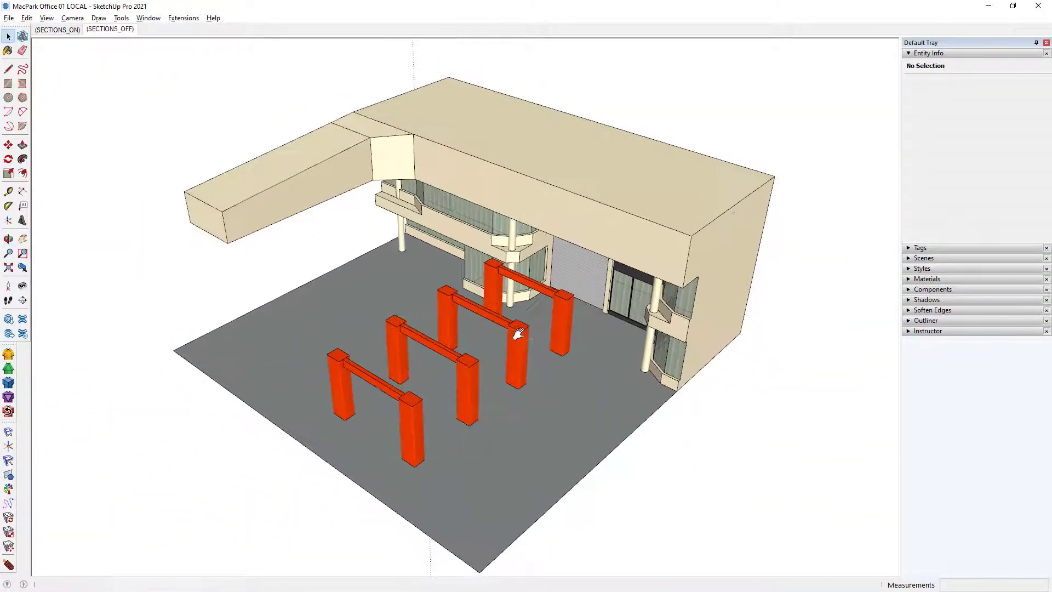